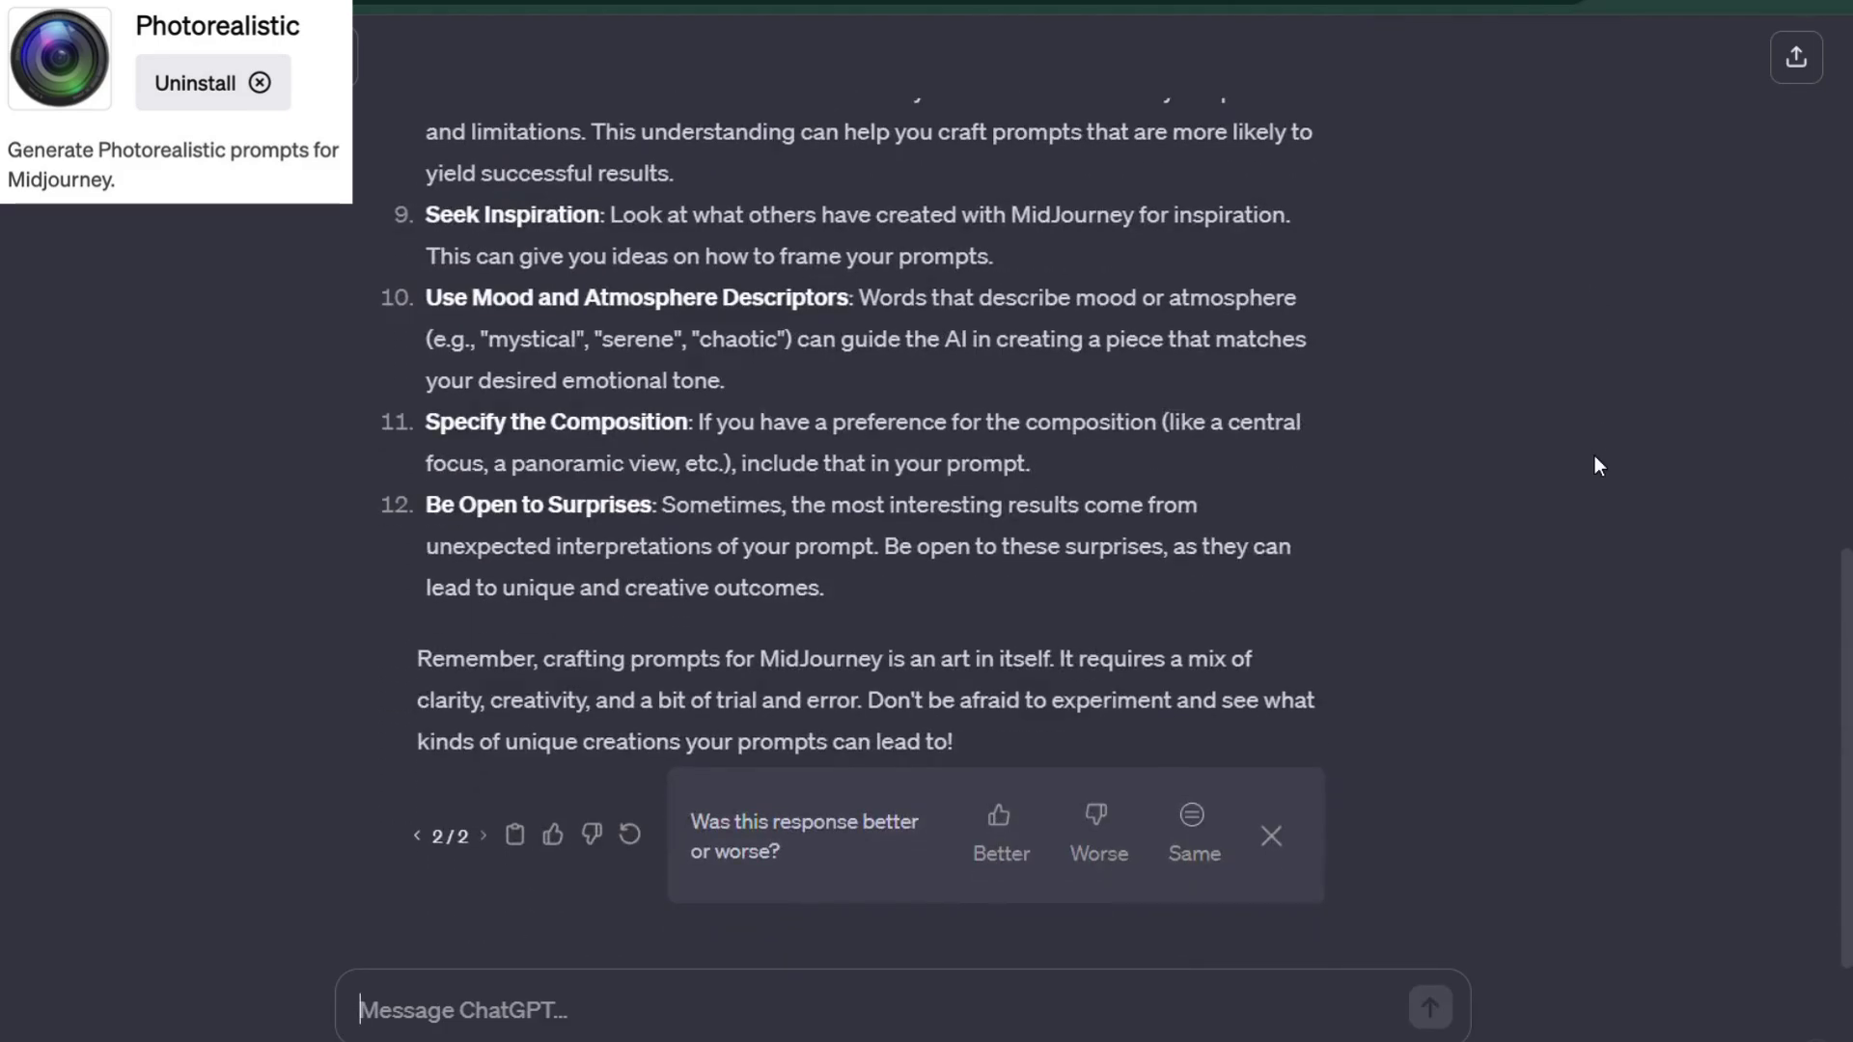
Dismiss the 'Was this response better or worse?' feedback box and scroll back up the conversation.
scroll(1779, 571, "up", 1)
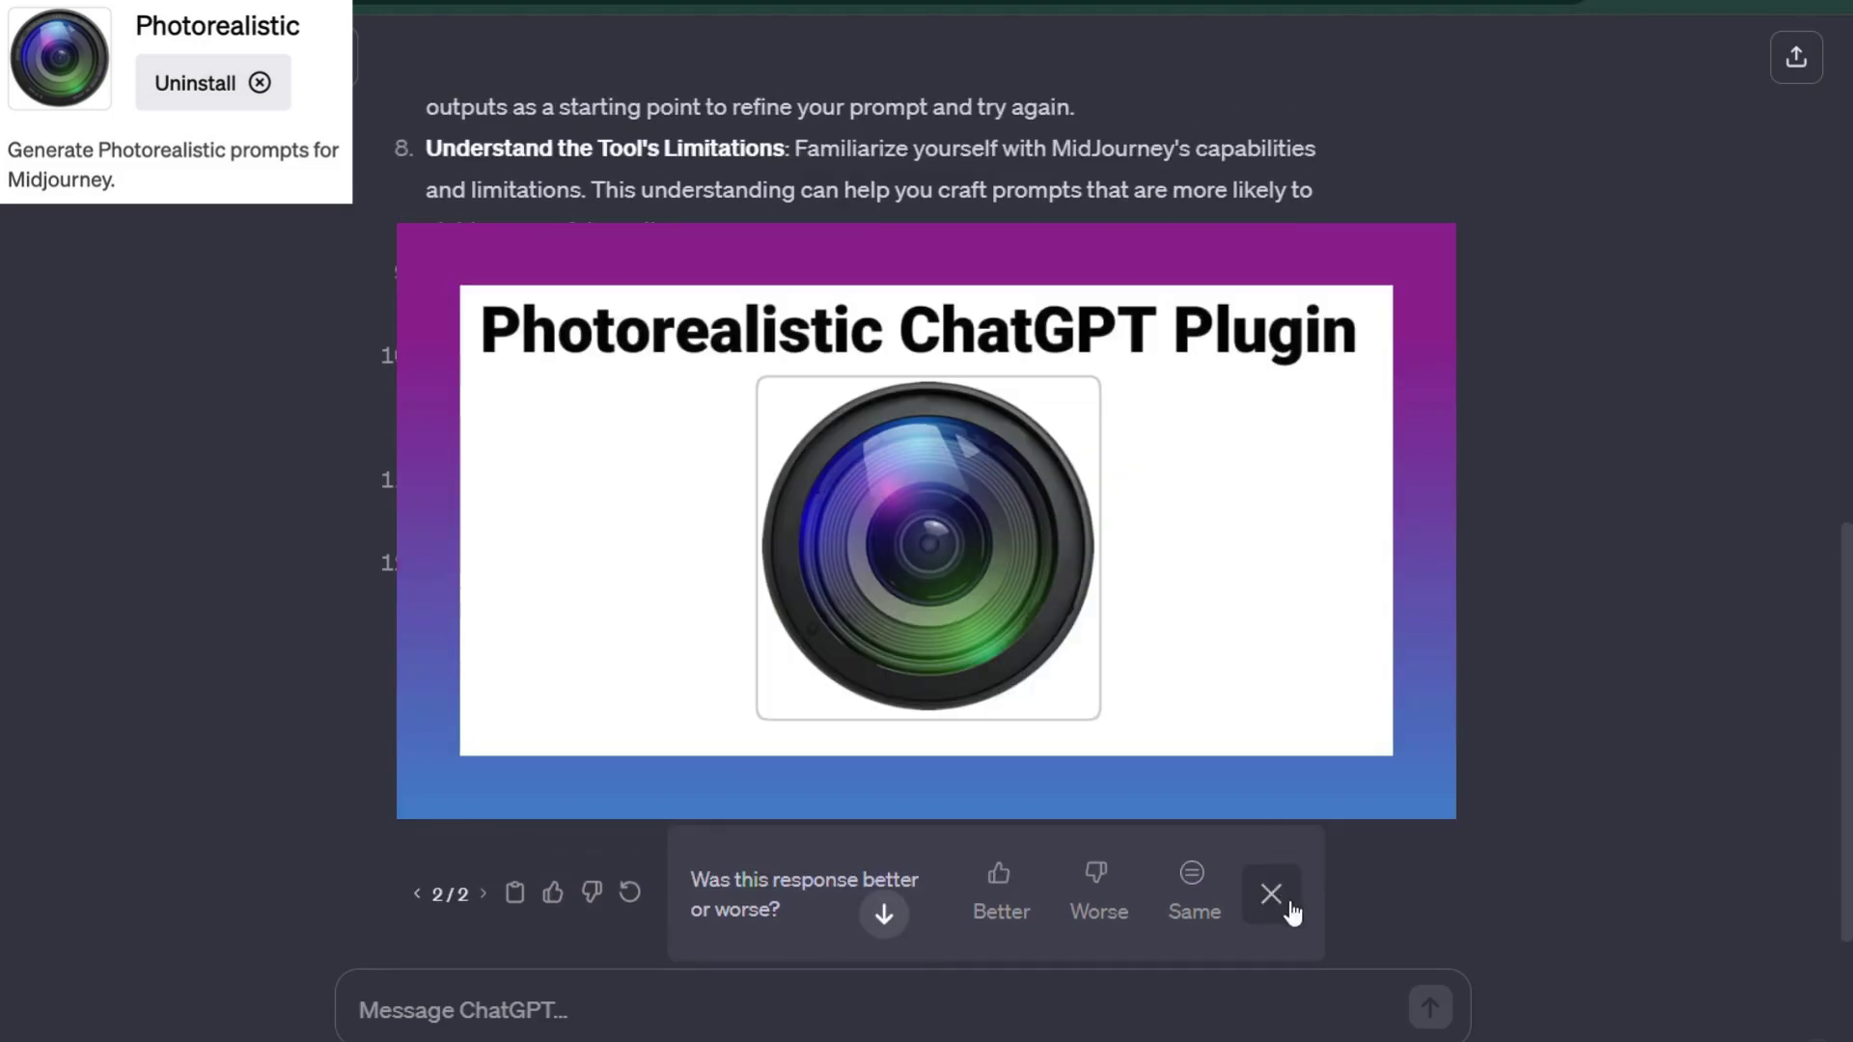
left_click(1290, 908)
scroll(1262, 956, "up", 8)
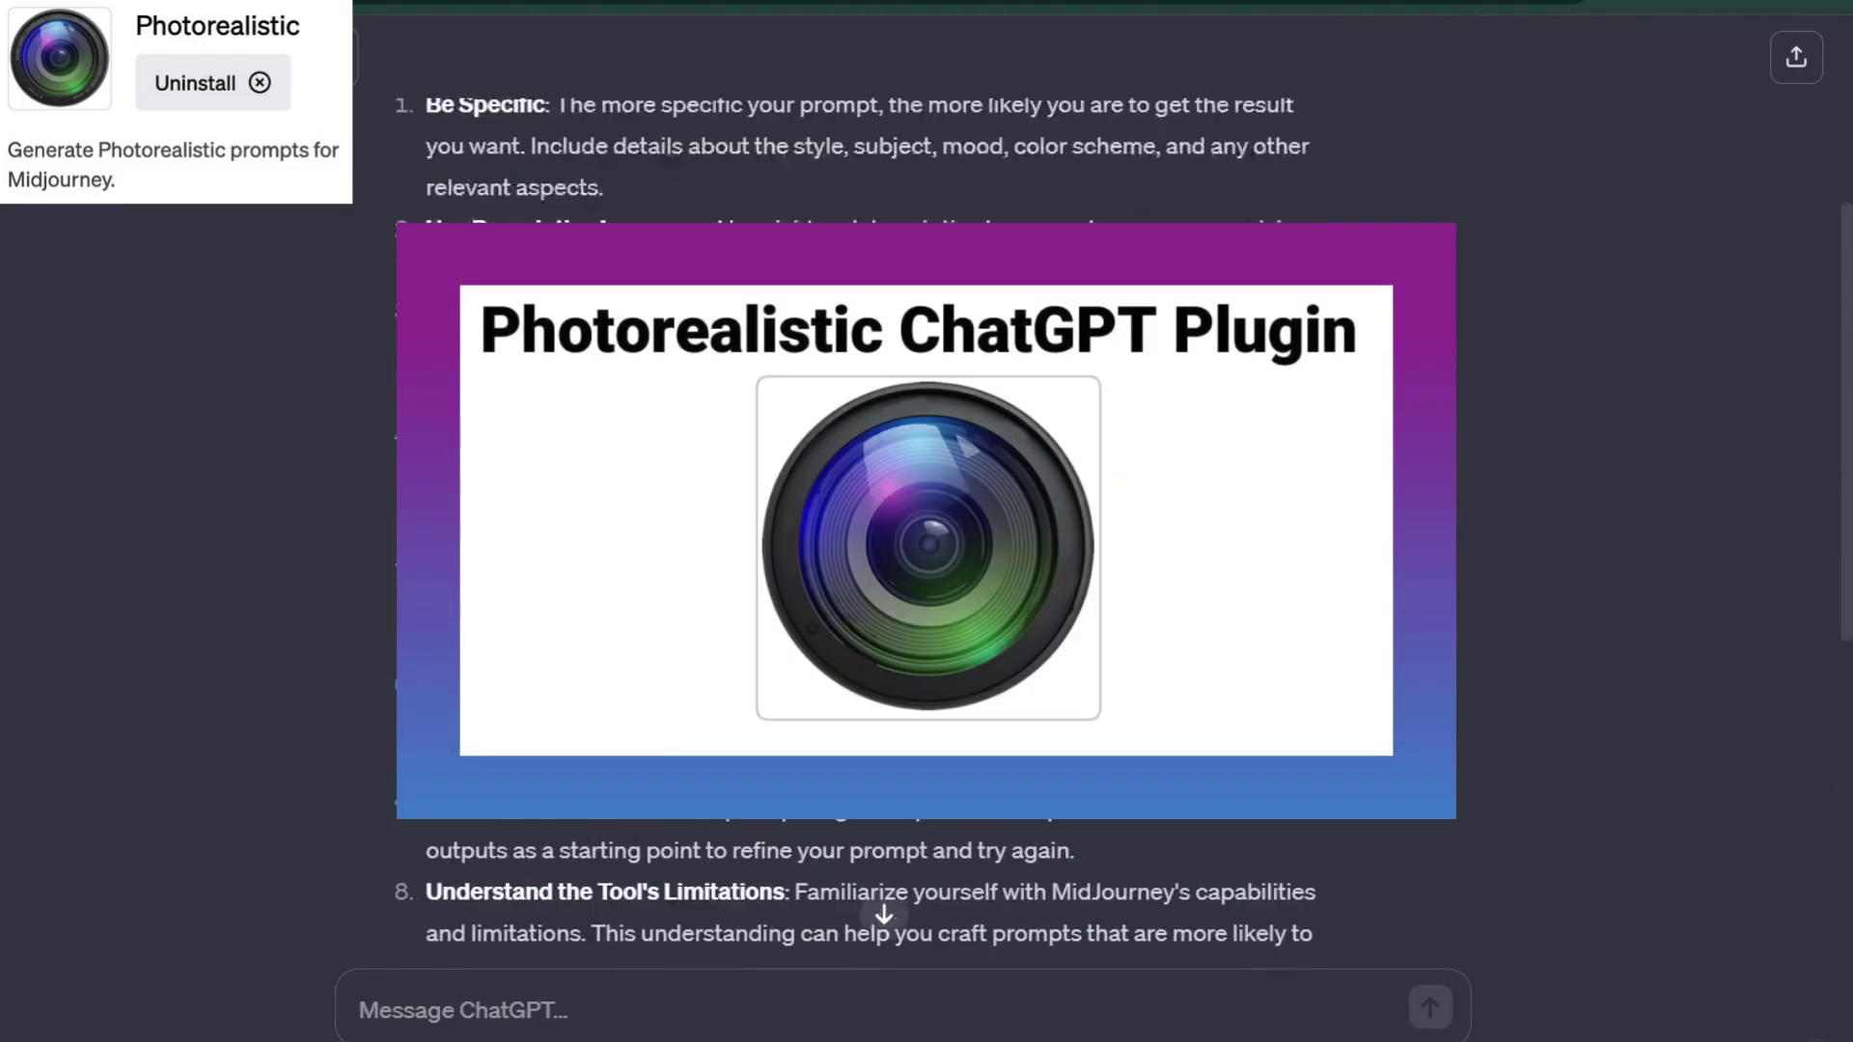
scroll(927, 579, "up", 3)
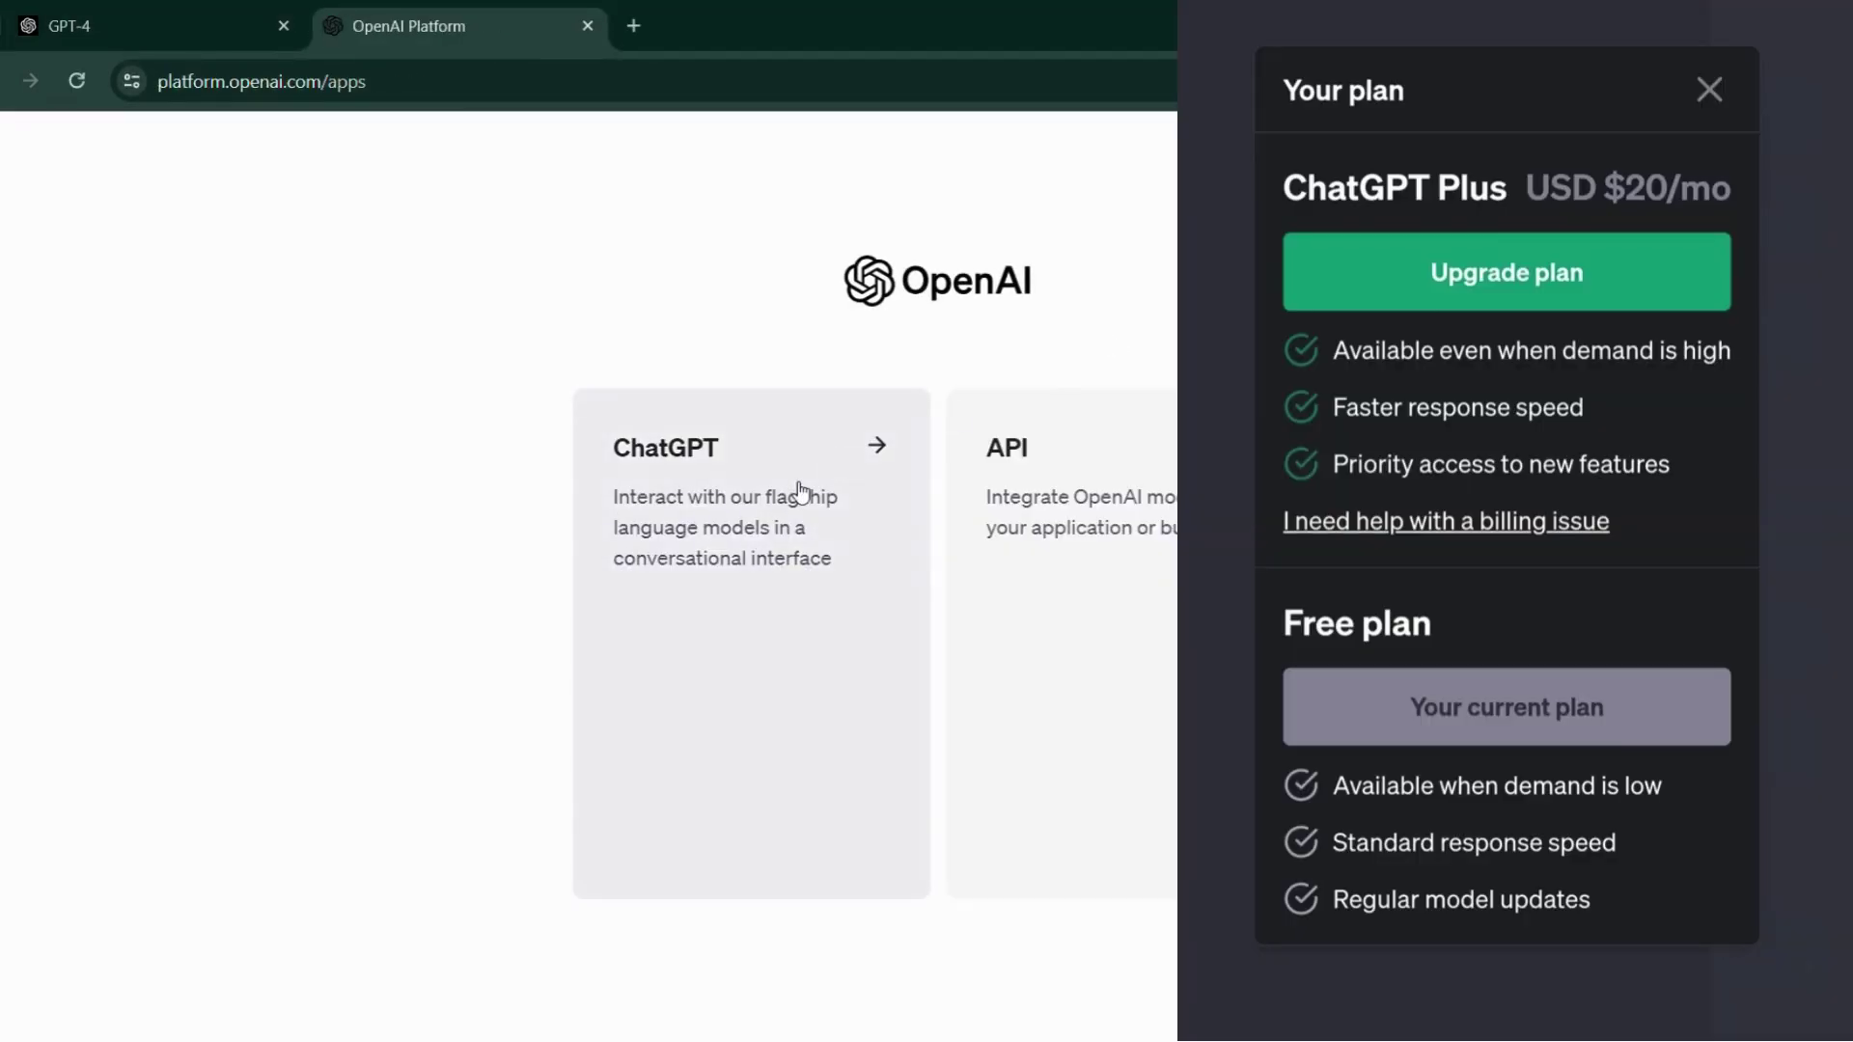
Open ChatGPT from the OpenAI Platform apps page.
left_click(584, 492)
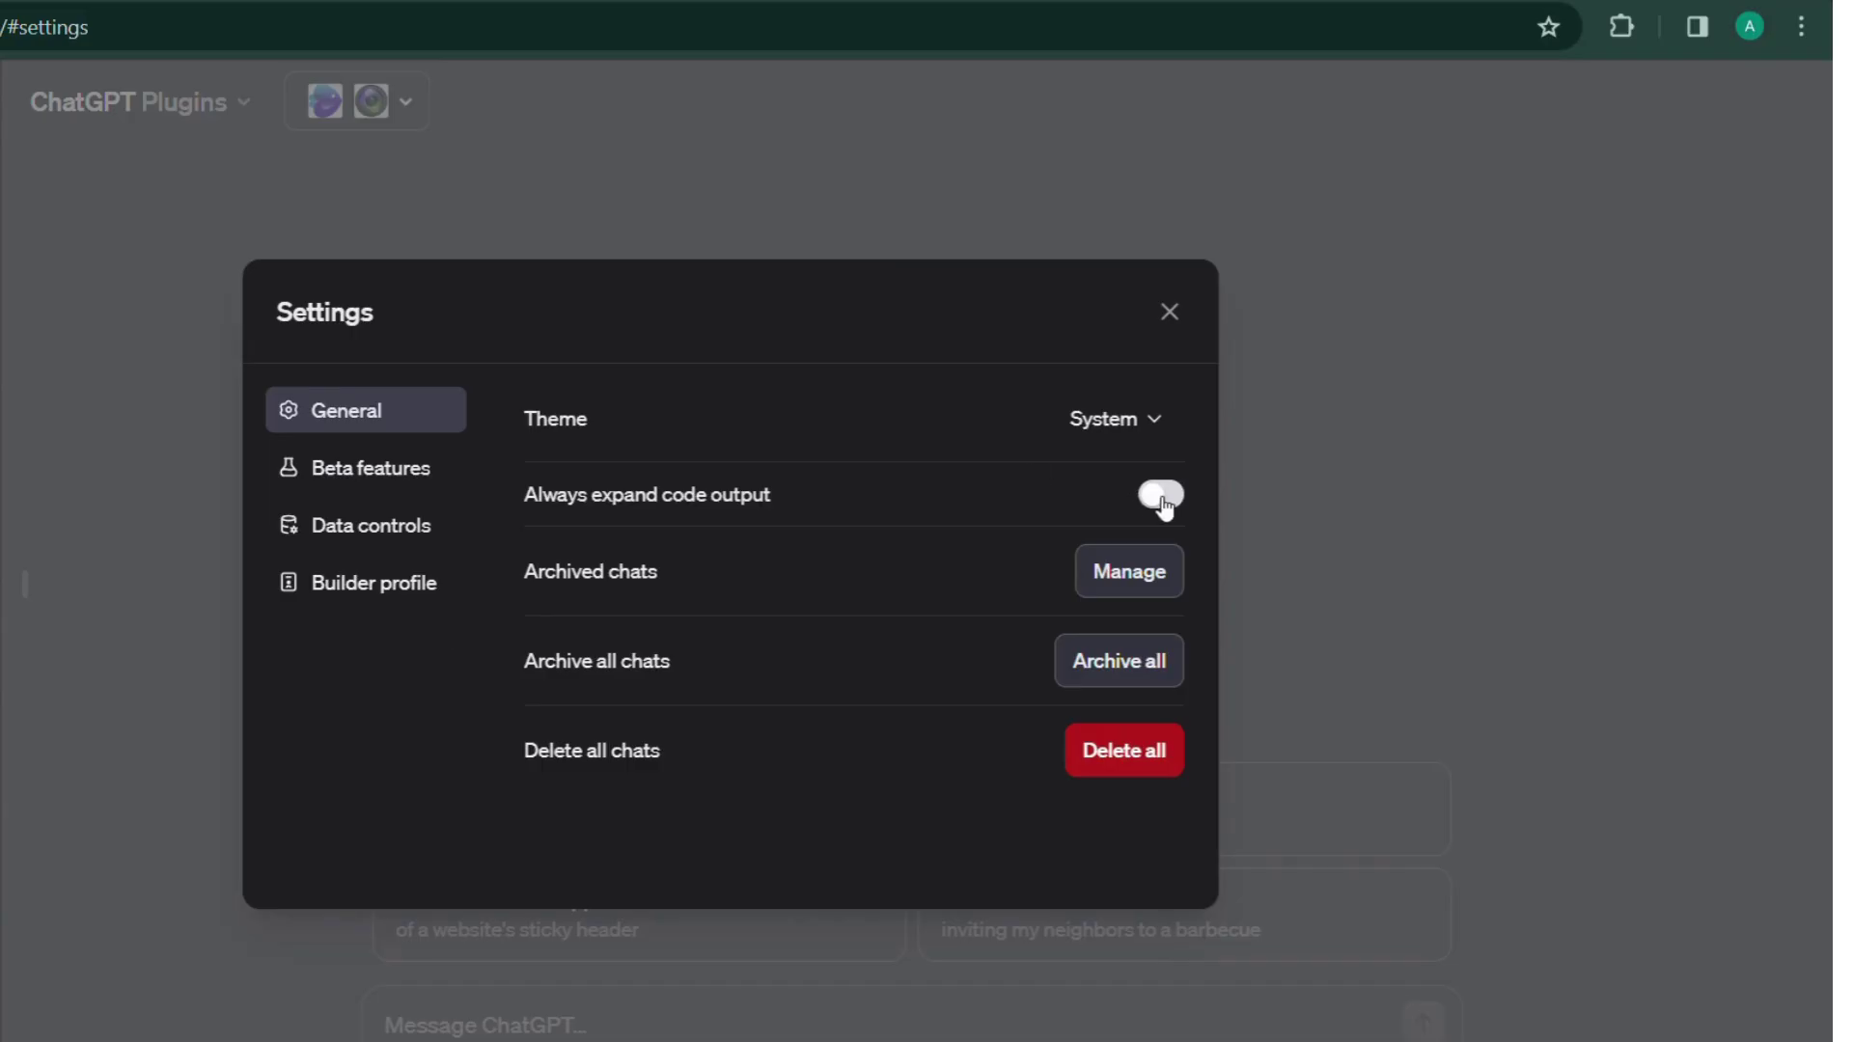
Look through the Settings sections and confirm the Plugins beta feature is switched on.
left_click(403, 467)
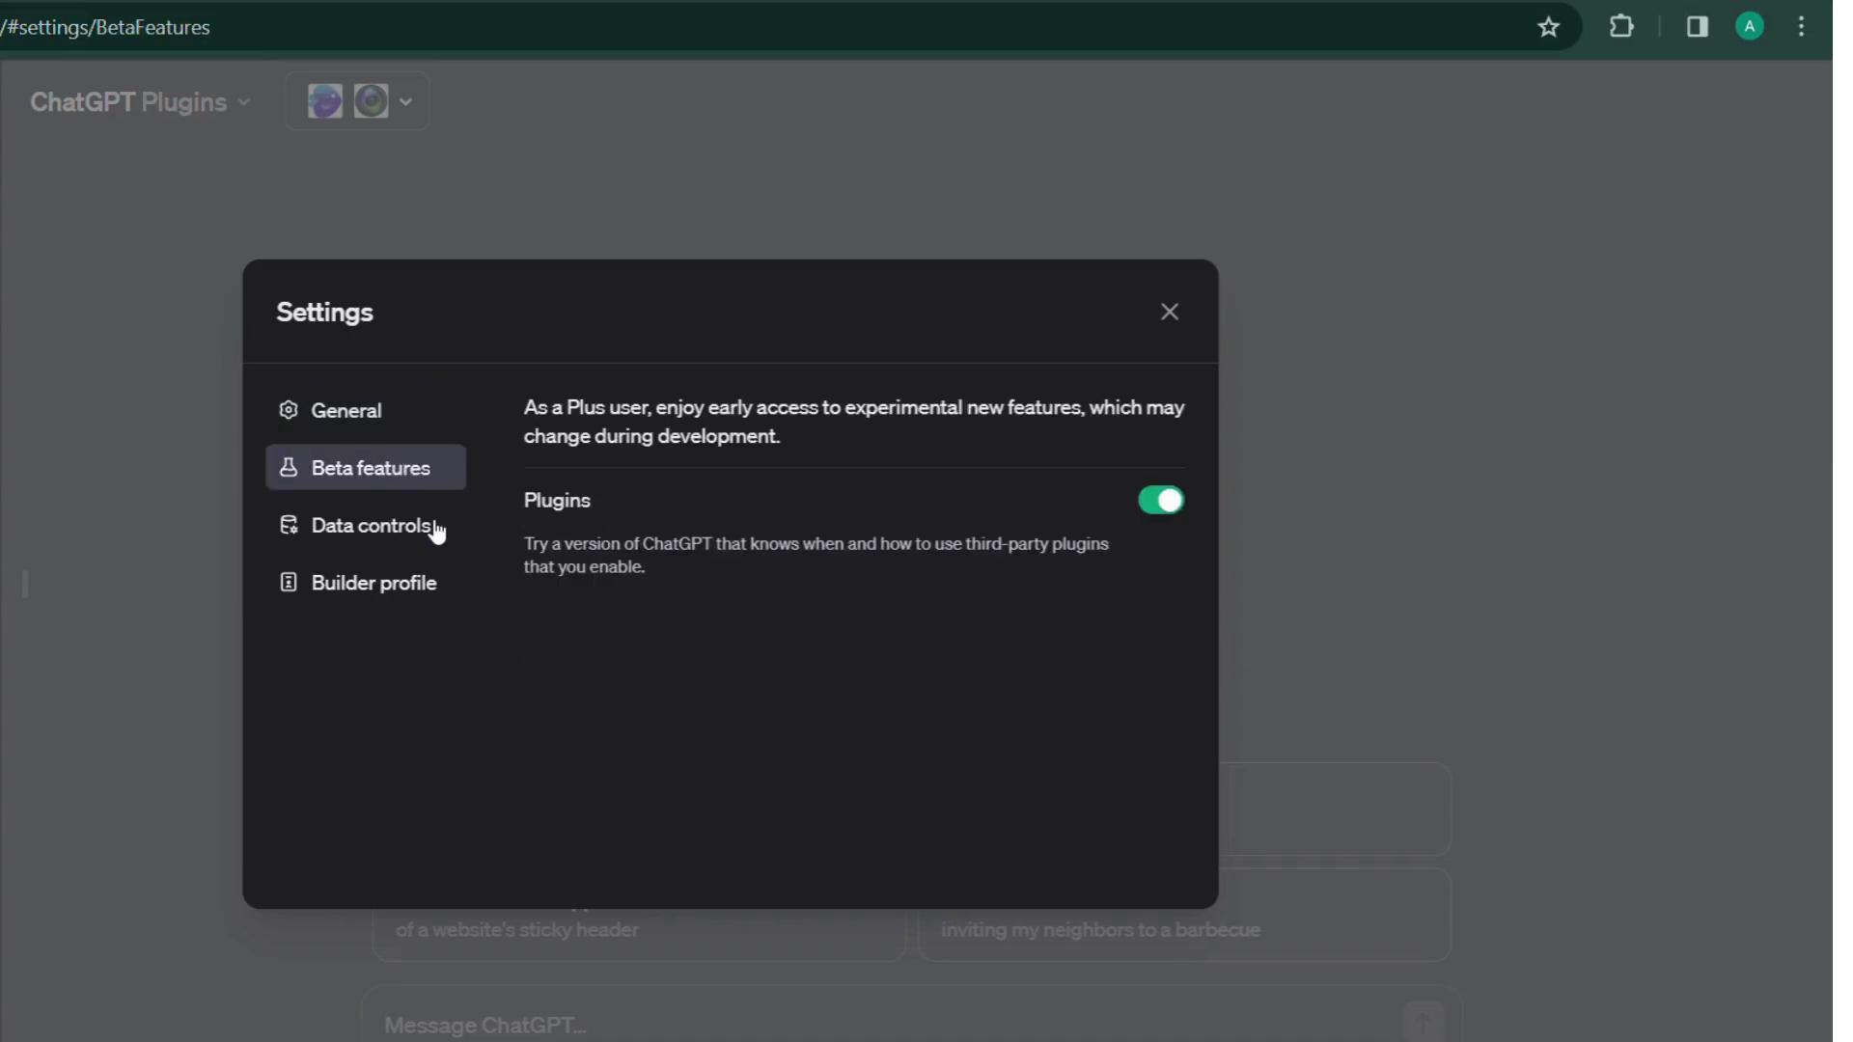
left_click(437, 530)
left_click(437, 582)
left_click(436, 465)
left_click(1161, 500)
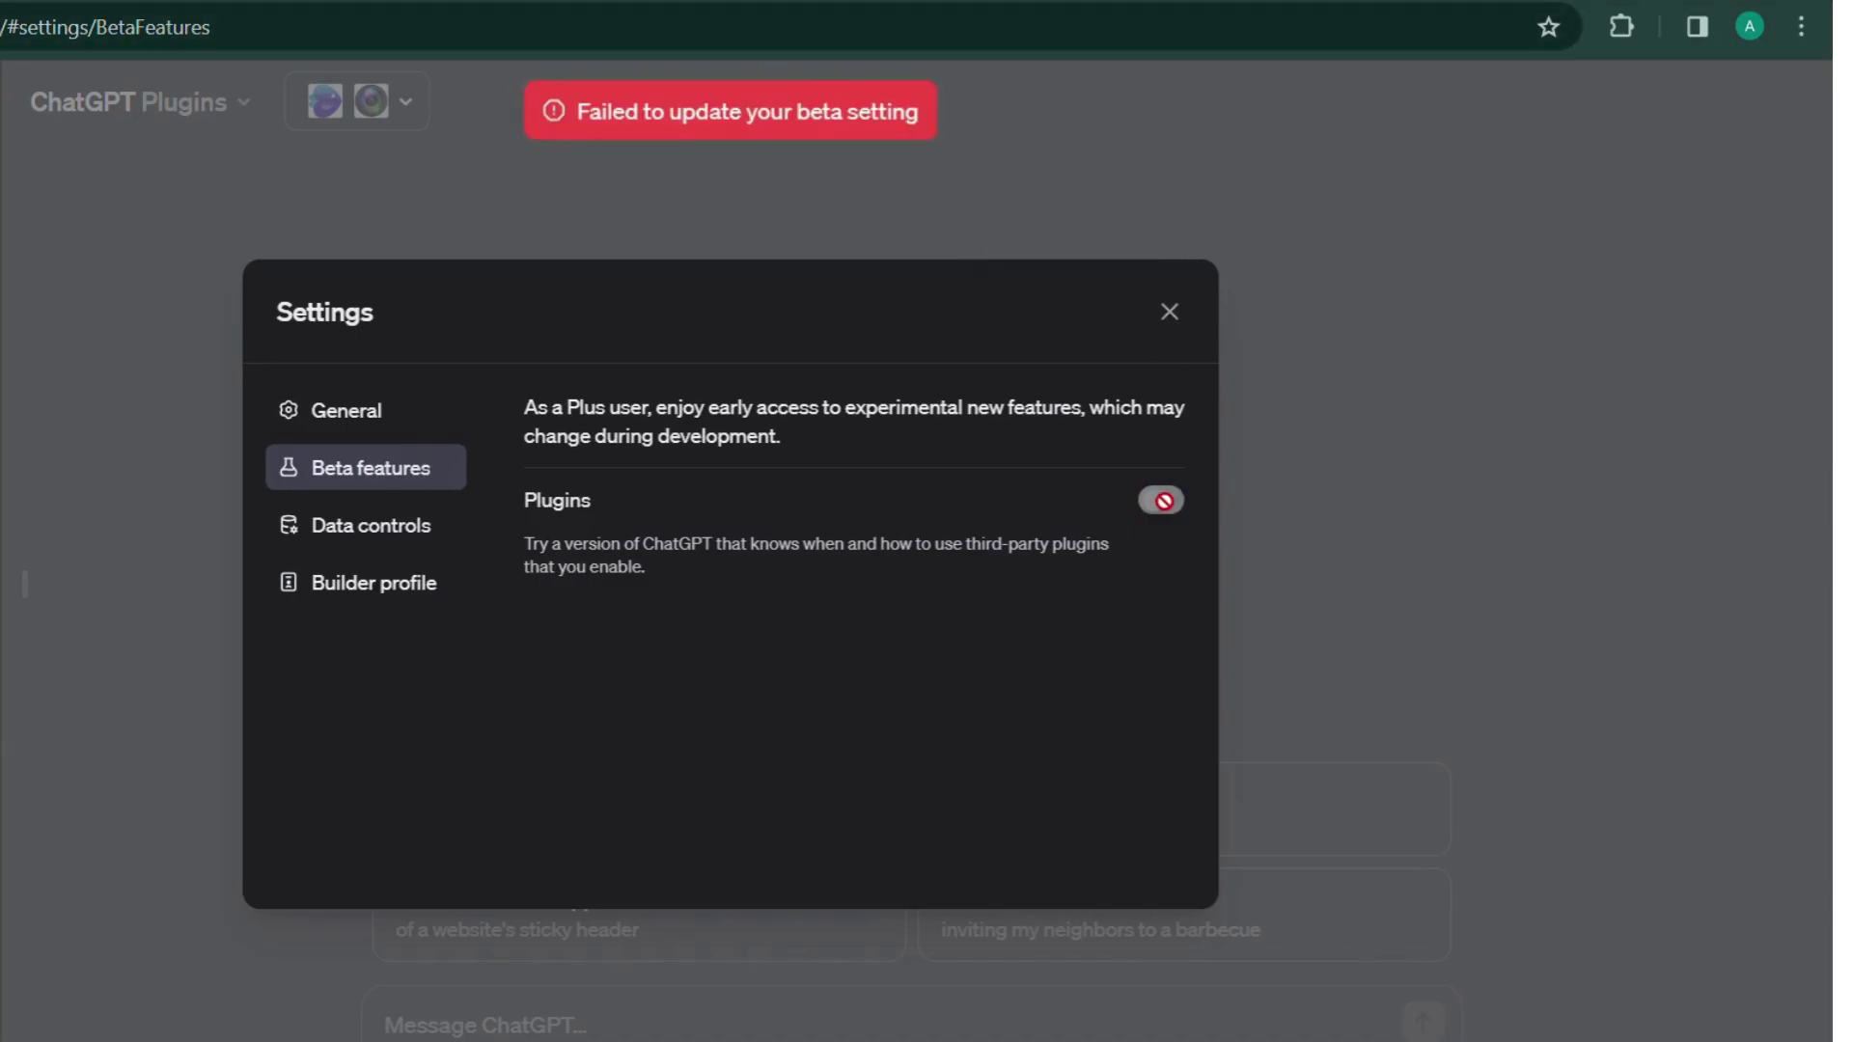
Search the plugin store for 'ph' and install the Photorealistic plugin.
left_click(1170, 313)
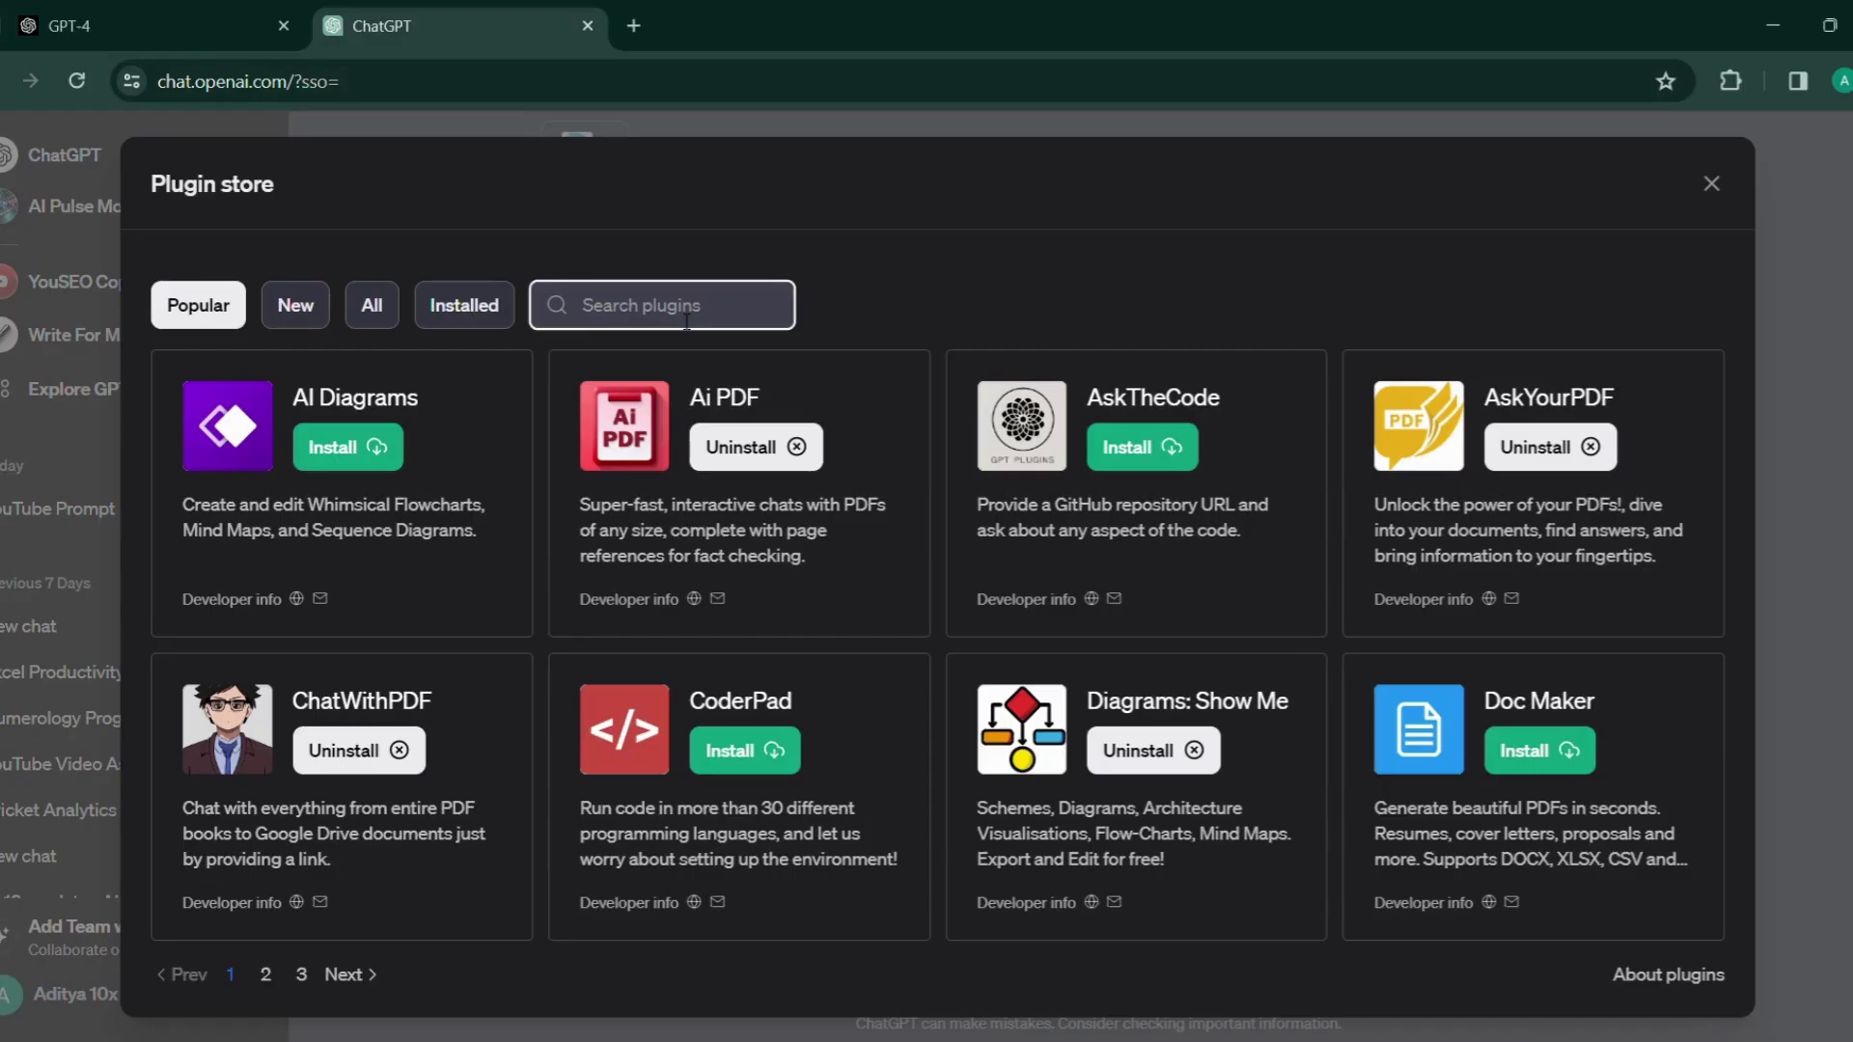
type("photo")
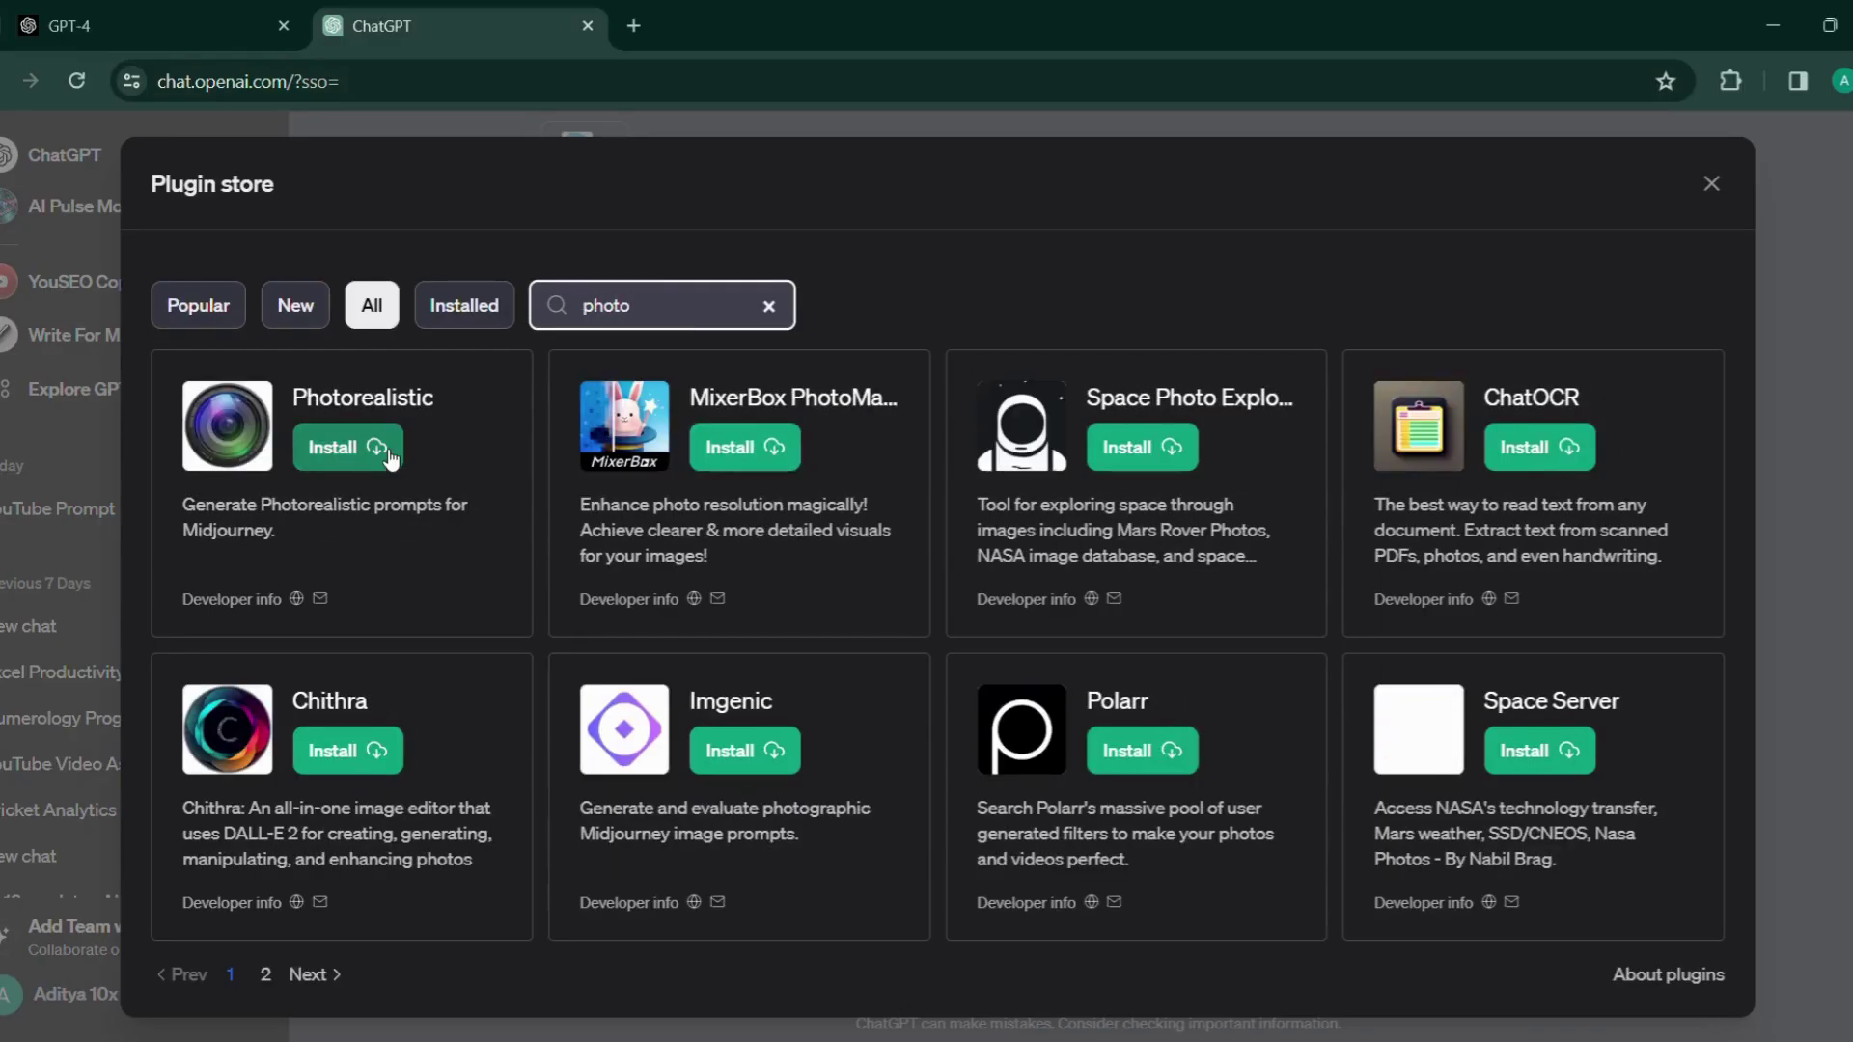
left_click(334, 463)
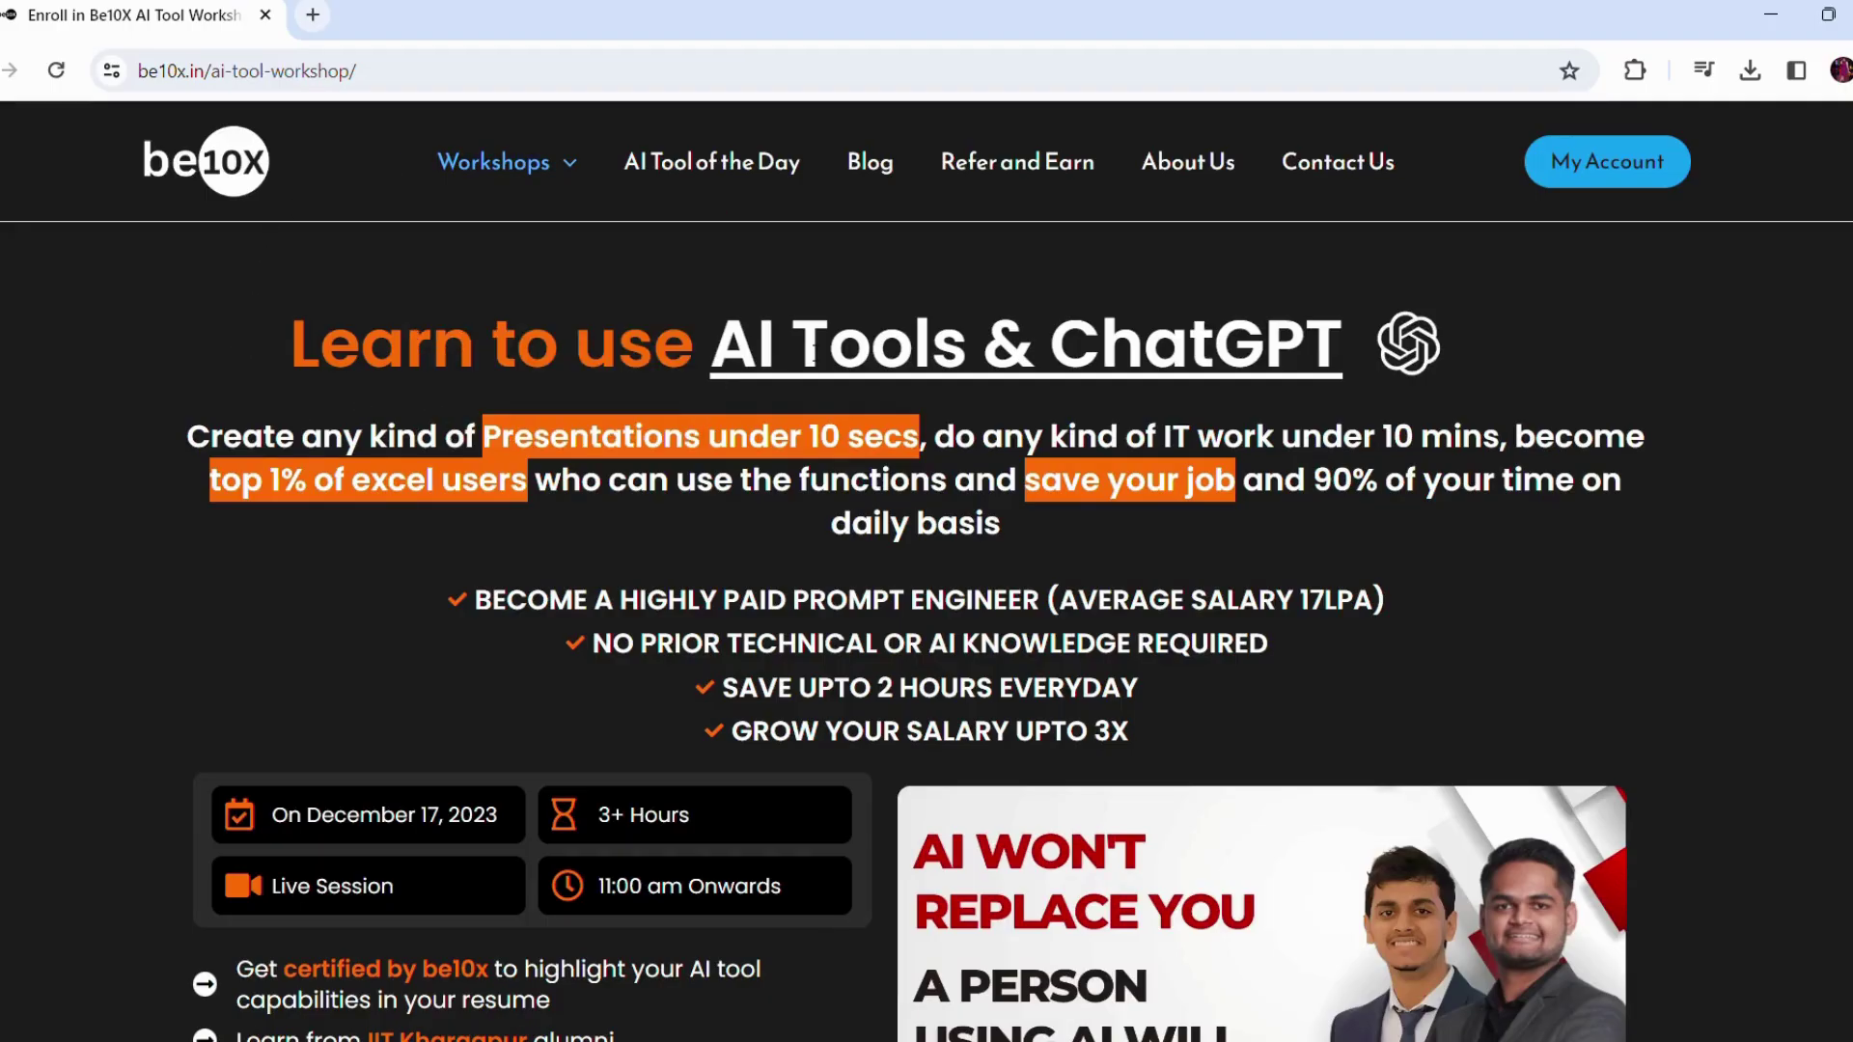
scroll(808, 352, "down", 5)
scroll(809, 352, "up", 4)
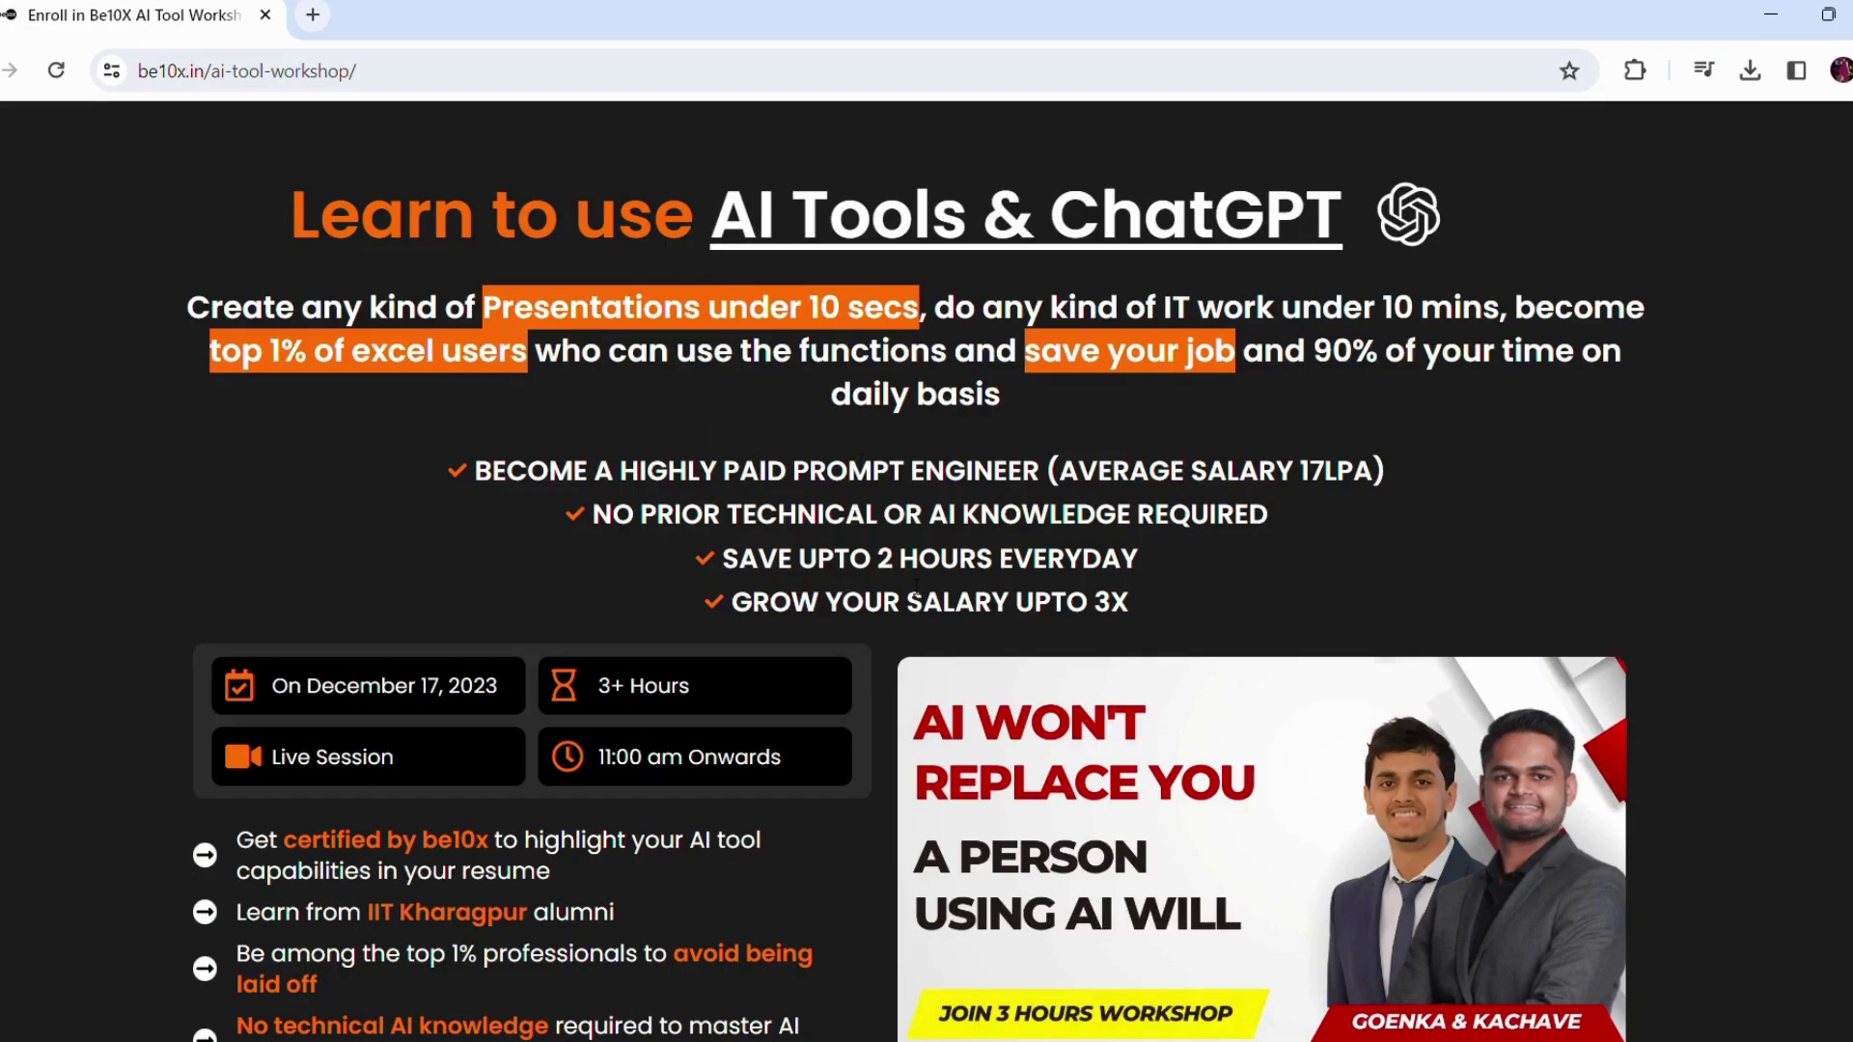
scroll(916, 591, "down", 5)
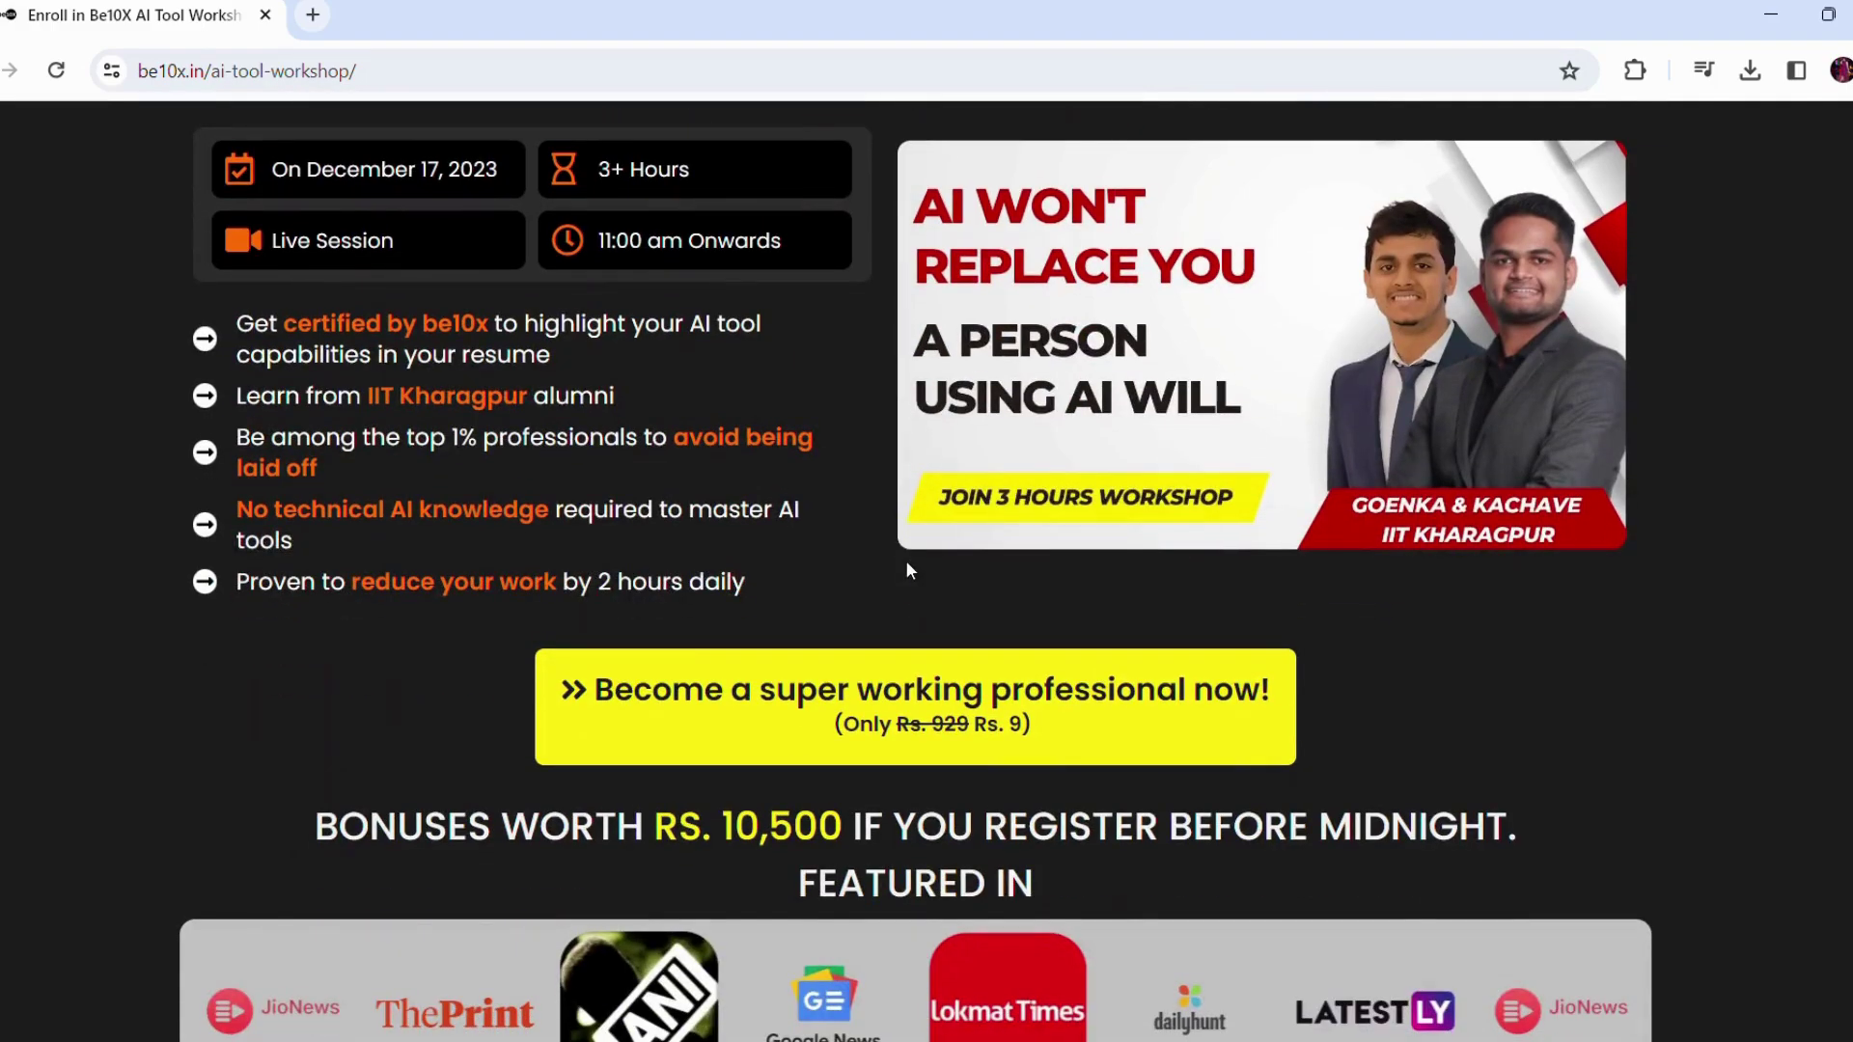
scroll(835, 660, "down", 9)
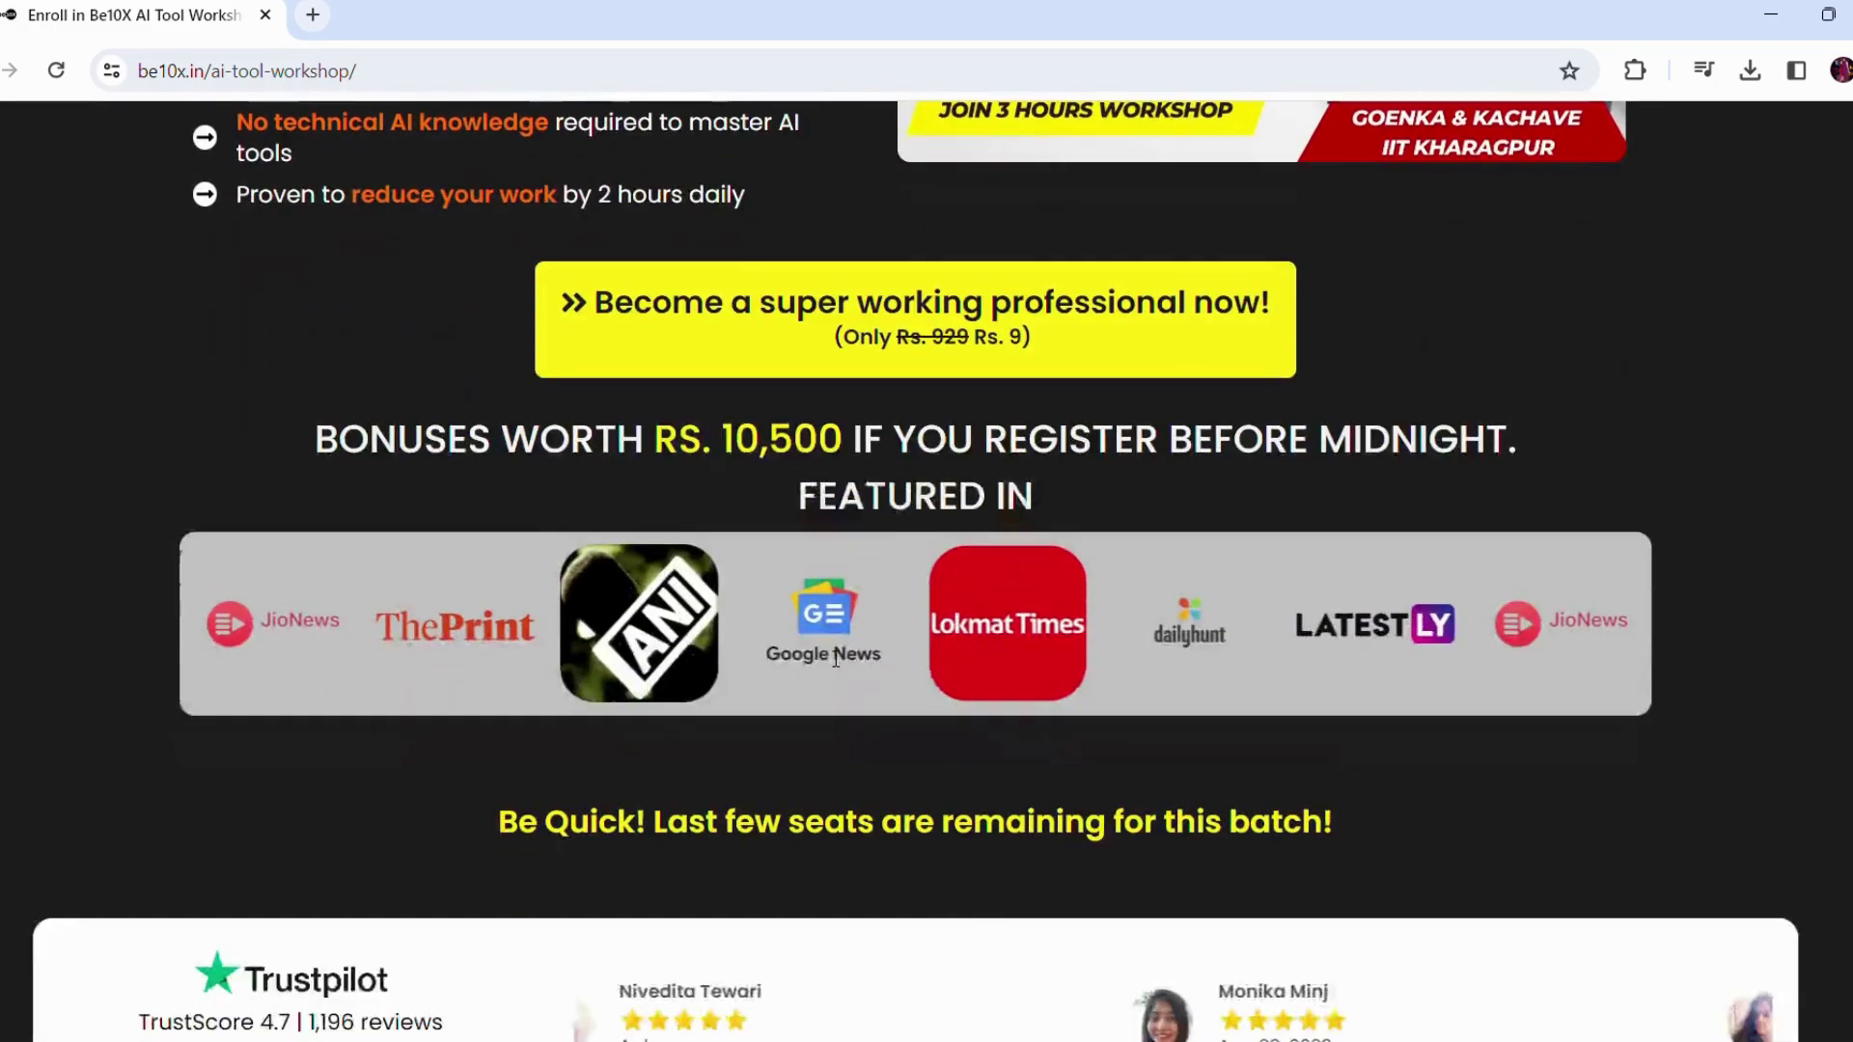
scroll(830, 660, "down", 15)
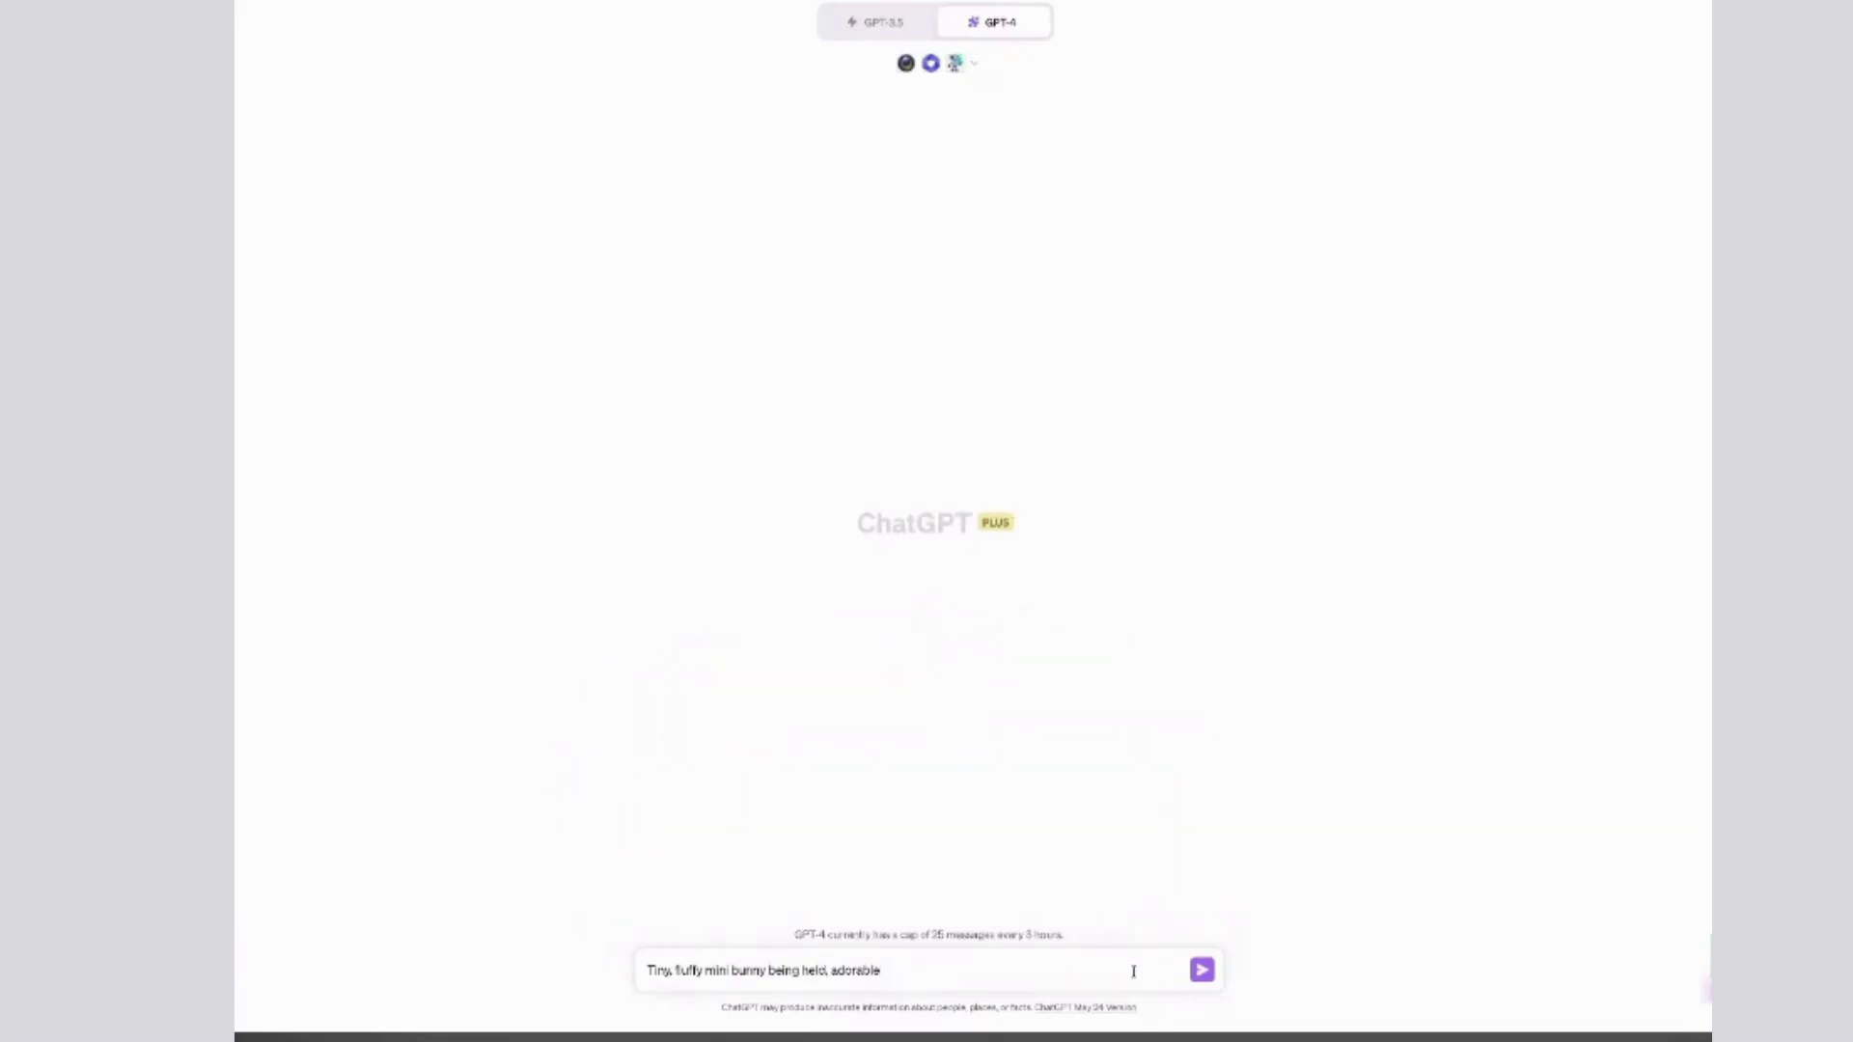
Send the tiny fluffy bunny description to ChatGPT with the Photorealistic plugin enabled.
key("Return")
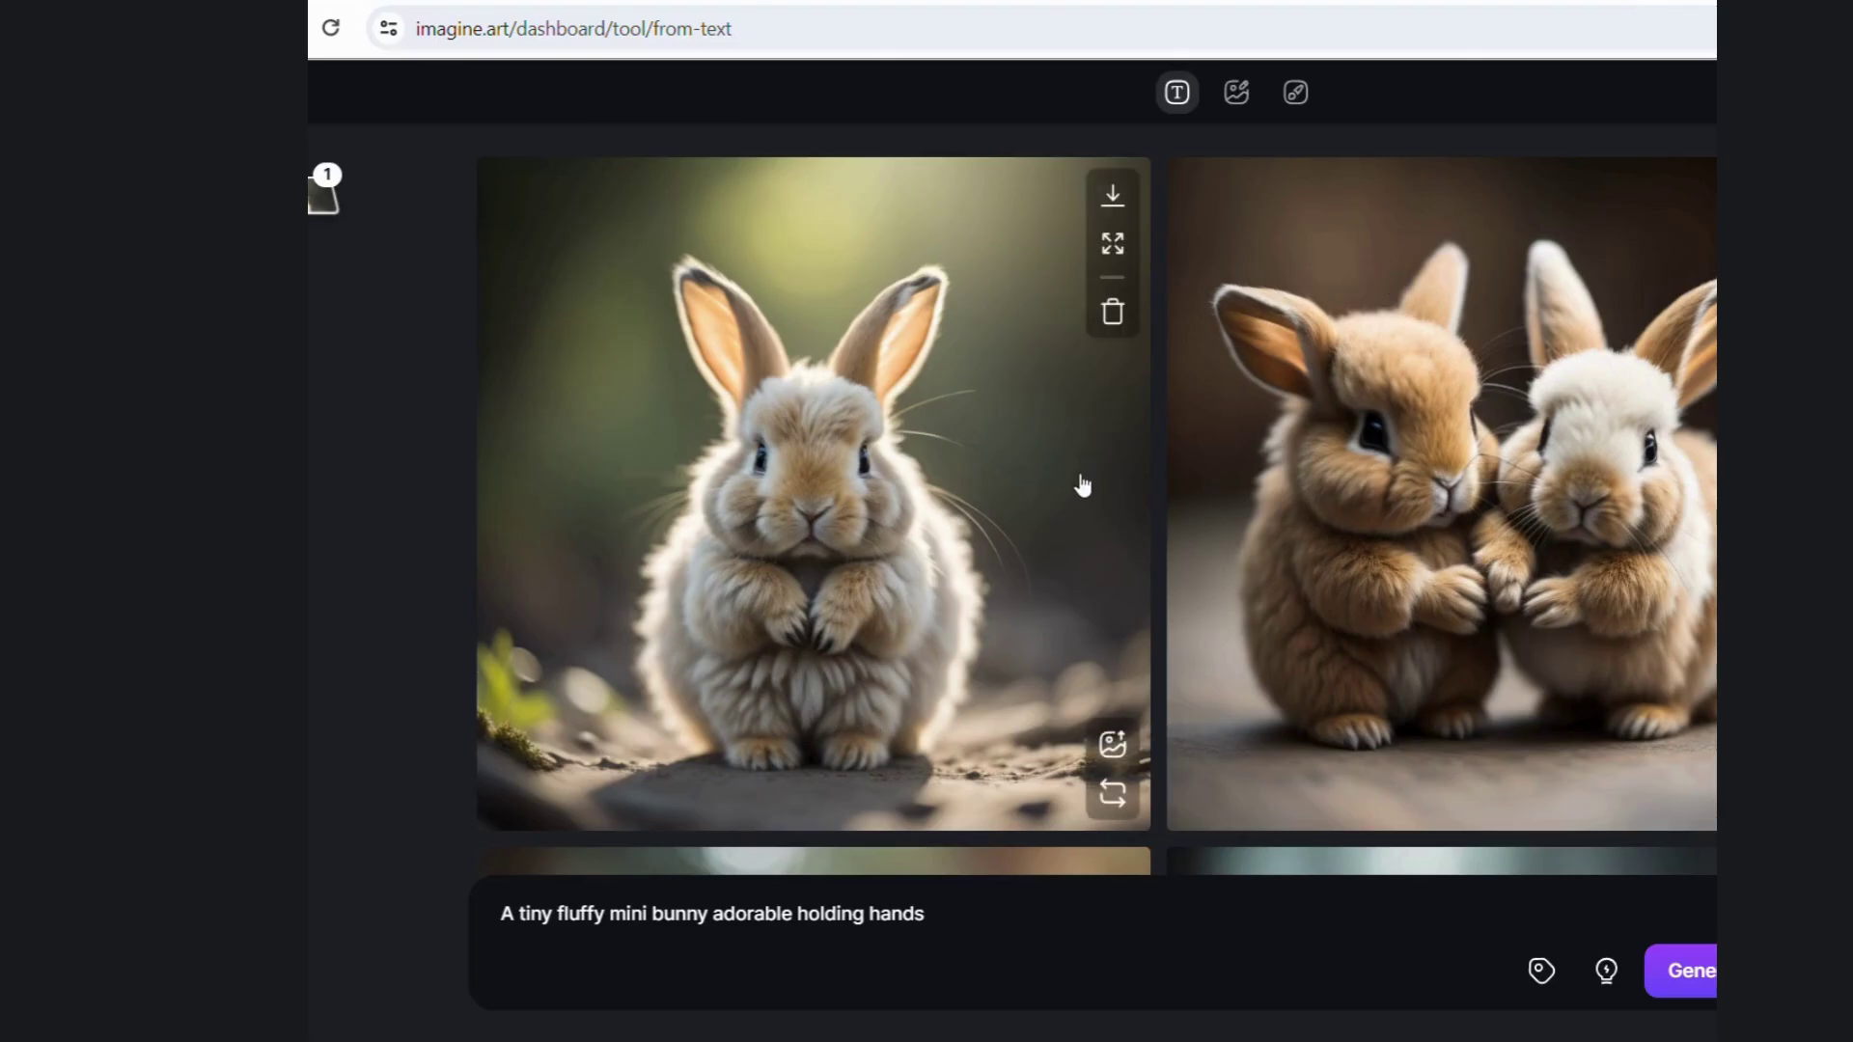
Enlarge the first bunny image and cycle through all four generated bunnies.
left_click(1079, 481)
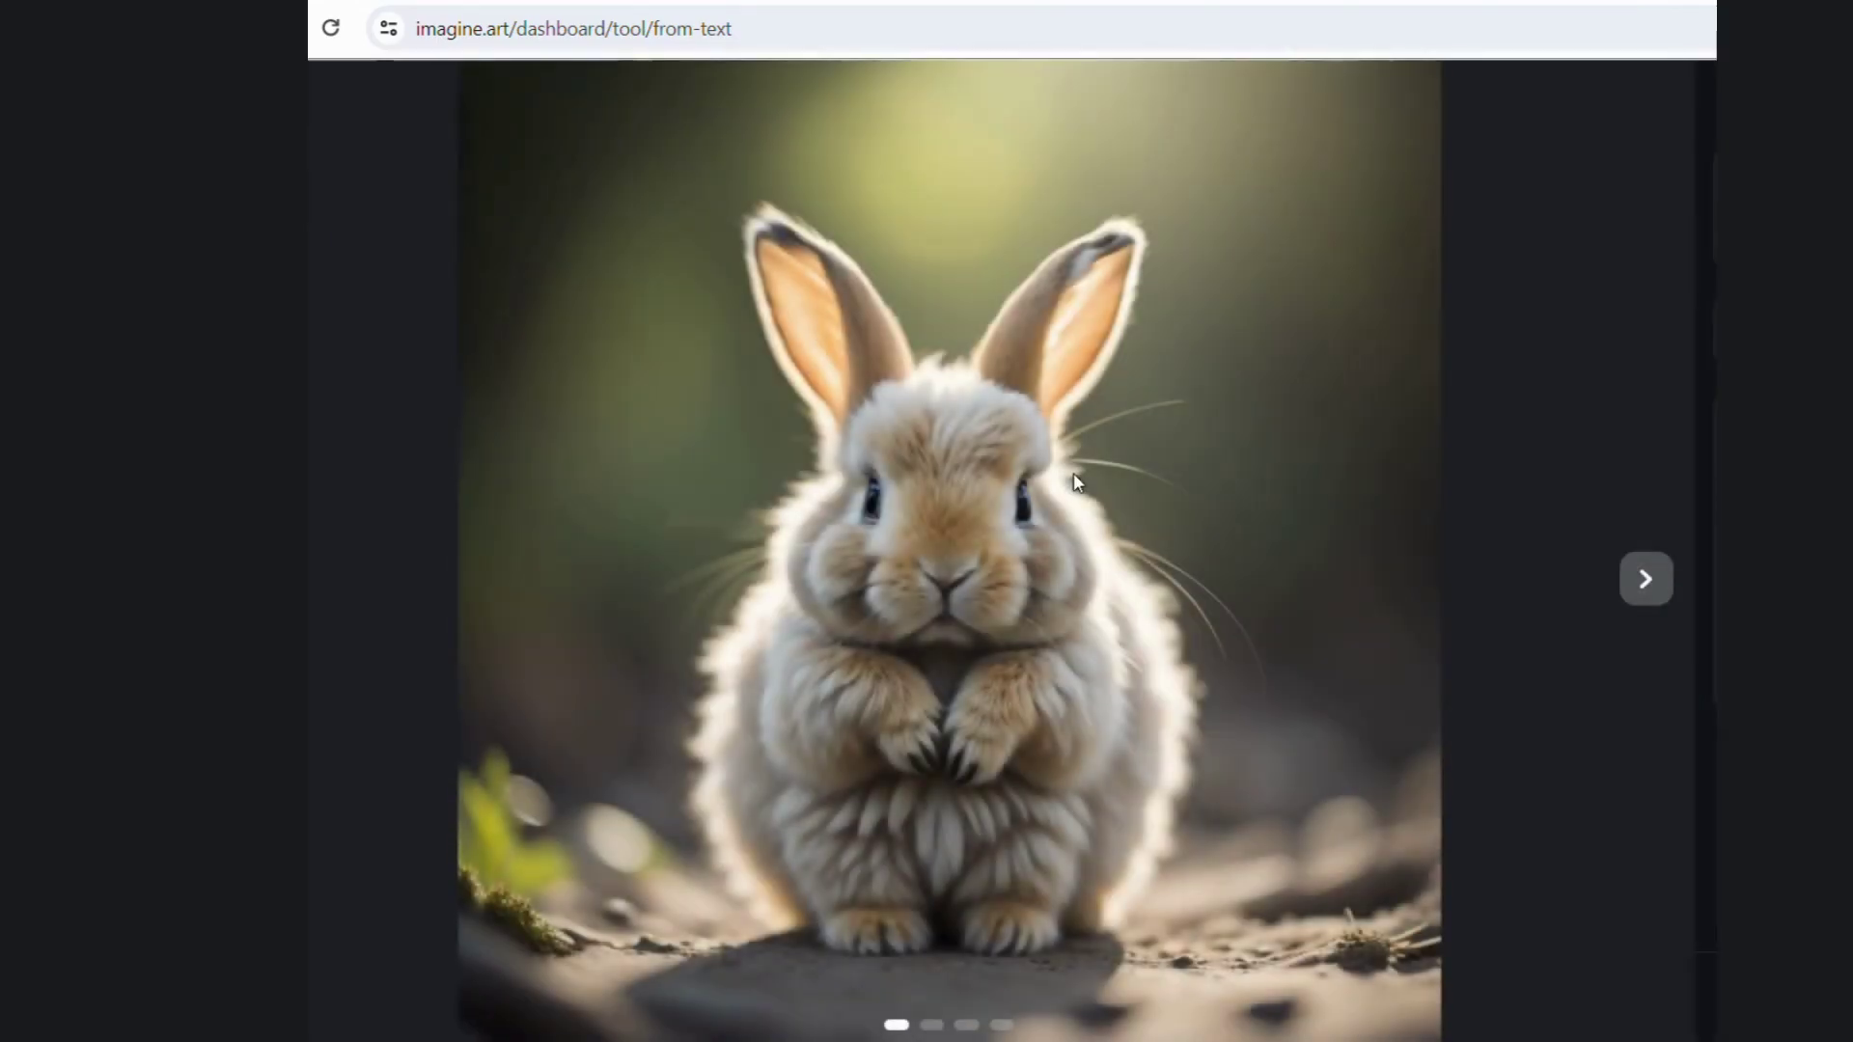
left_click(1653, 597)
left_click(1653, 597)
left_click(1653, 597)
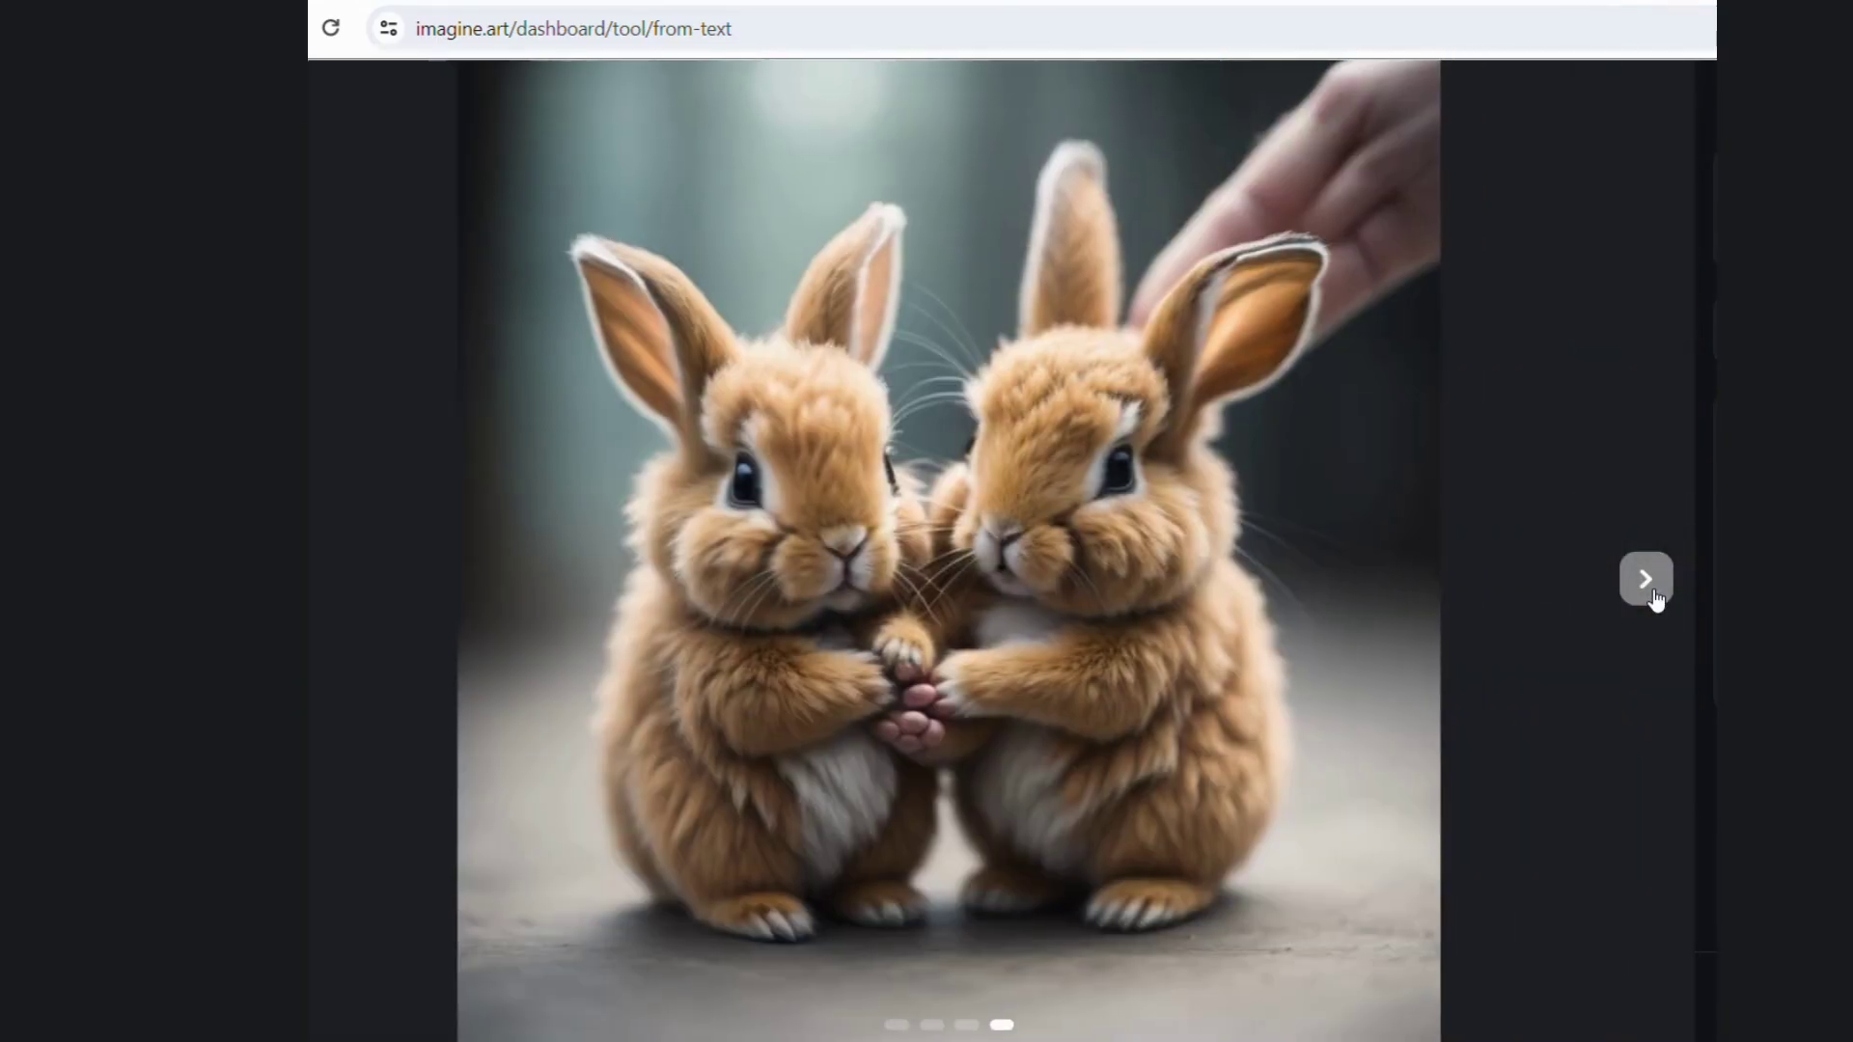
left_click(1653, 597)
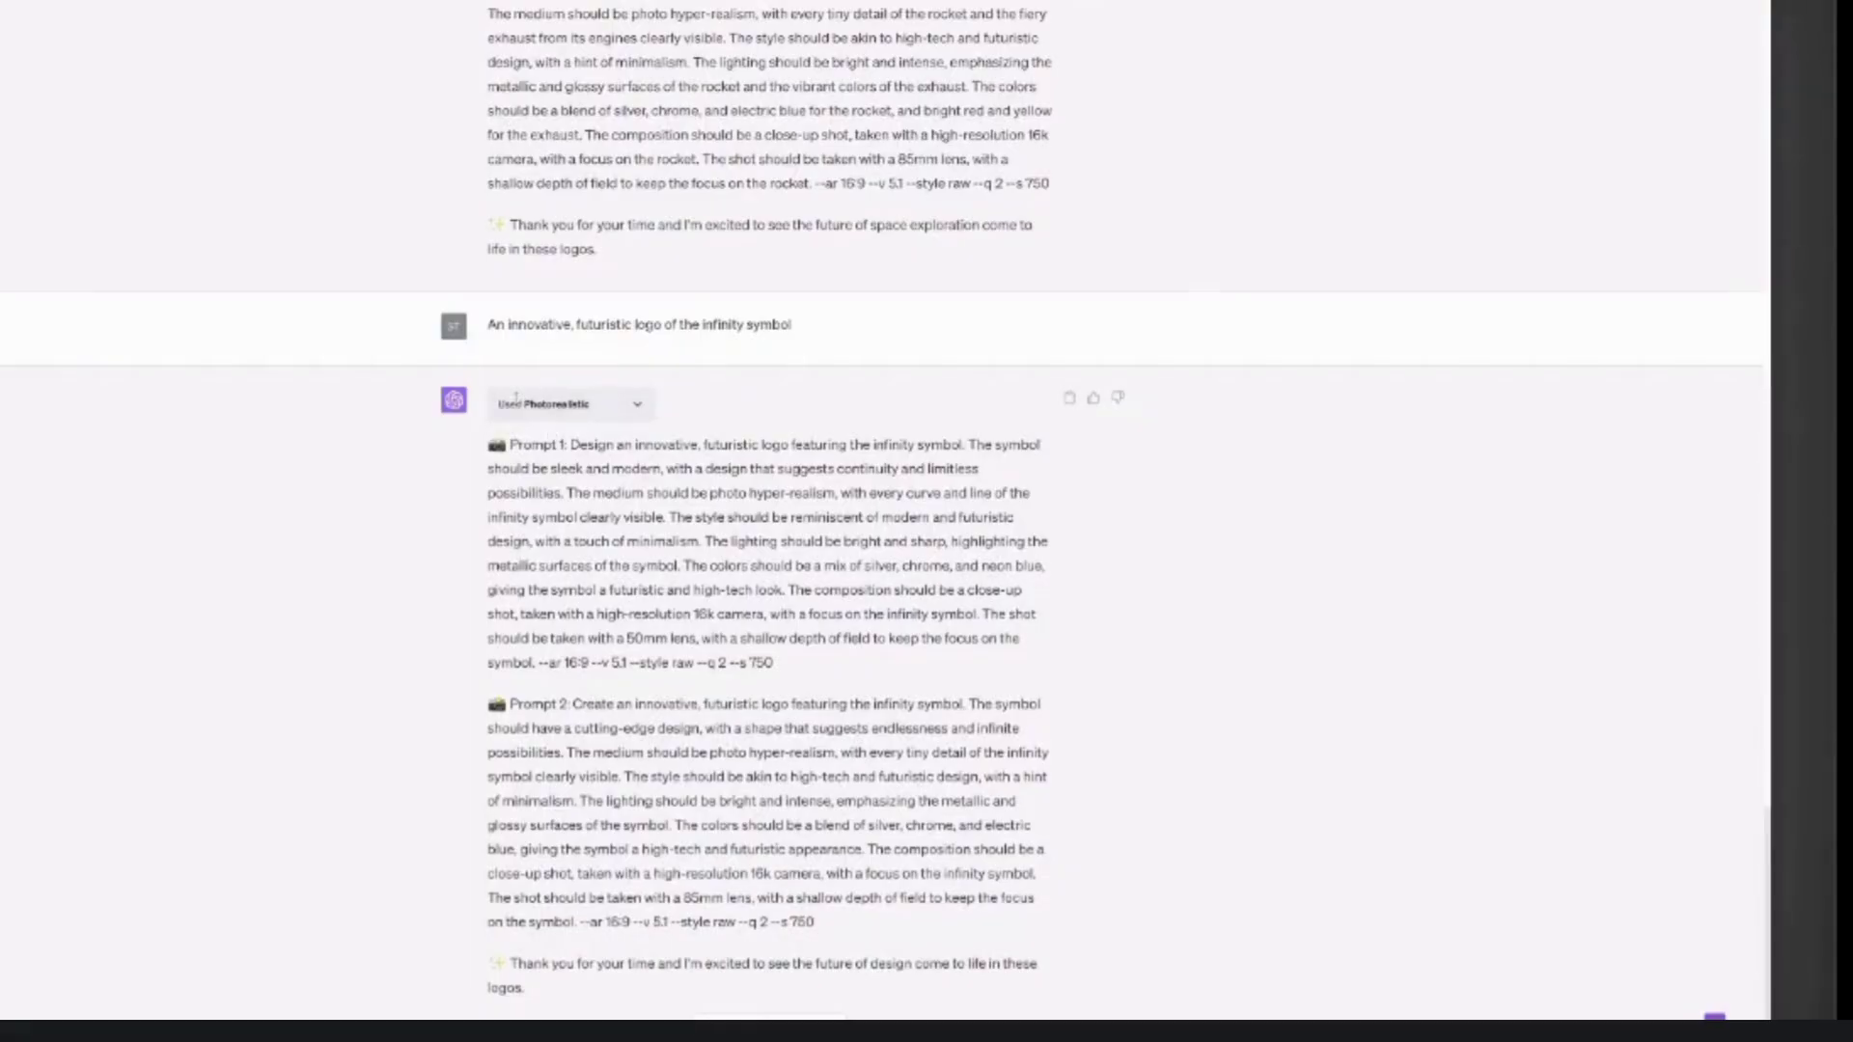
Select the infinity logo prompt, then view the four infinity-symbol logos full size.
left_click_drag(487, 325, 801, 328)
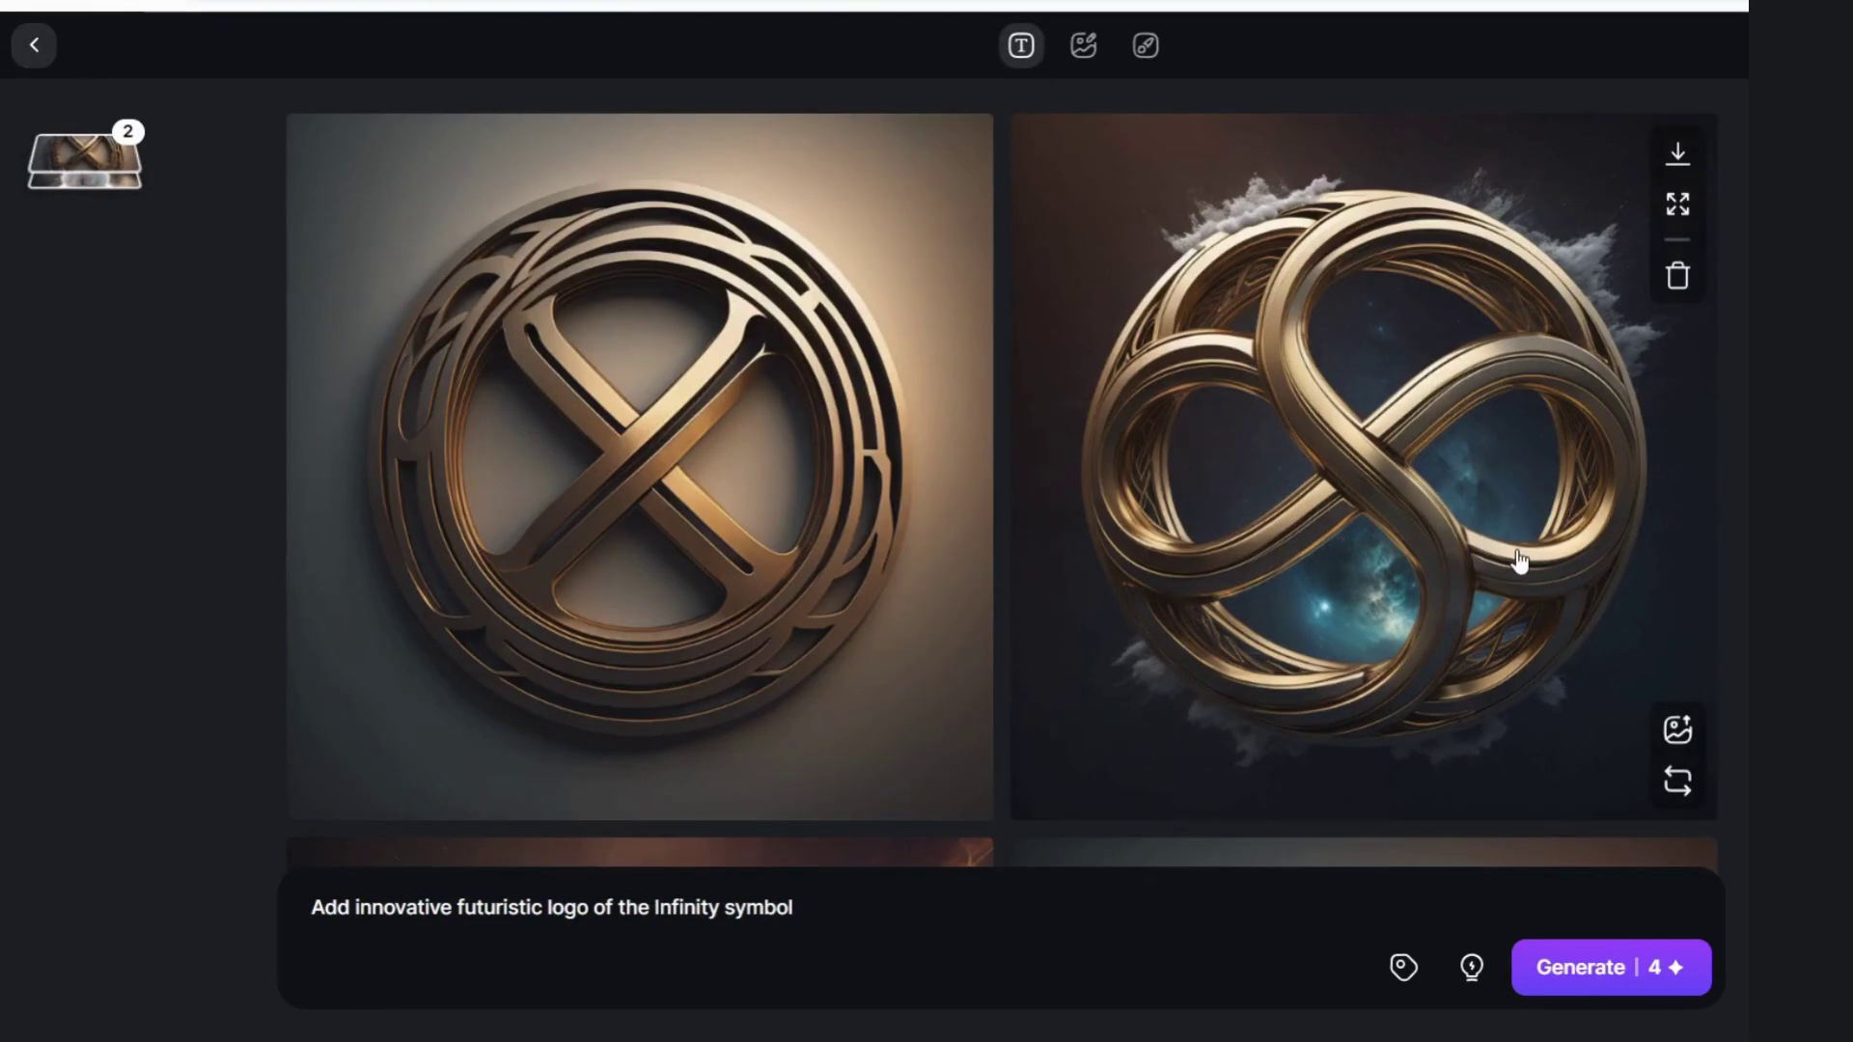
left_click(828, 526)
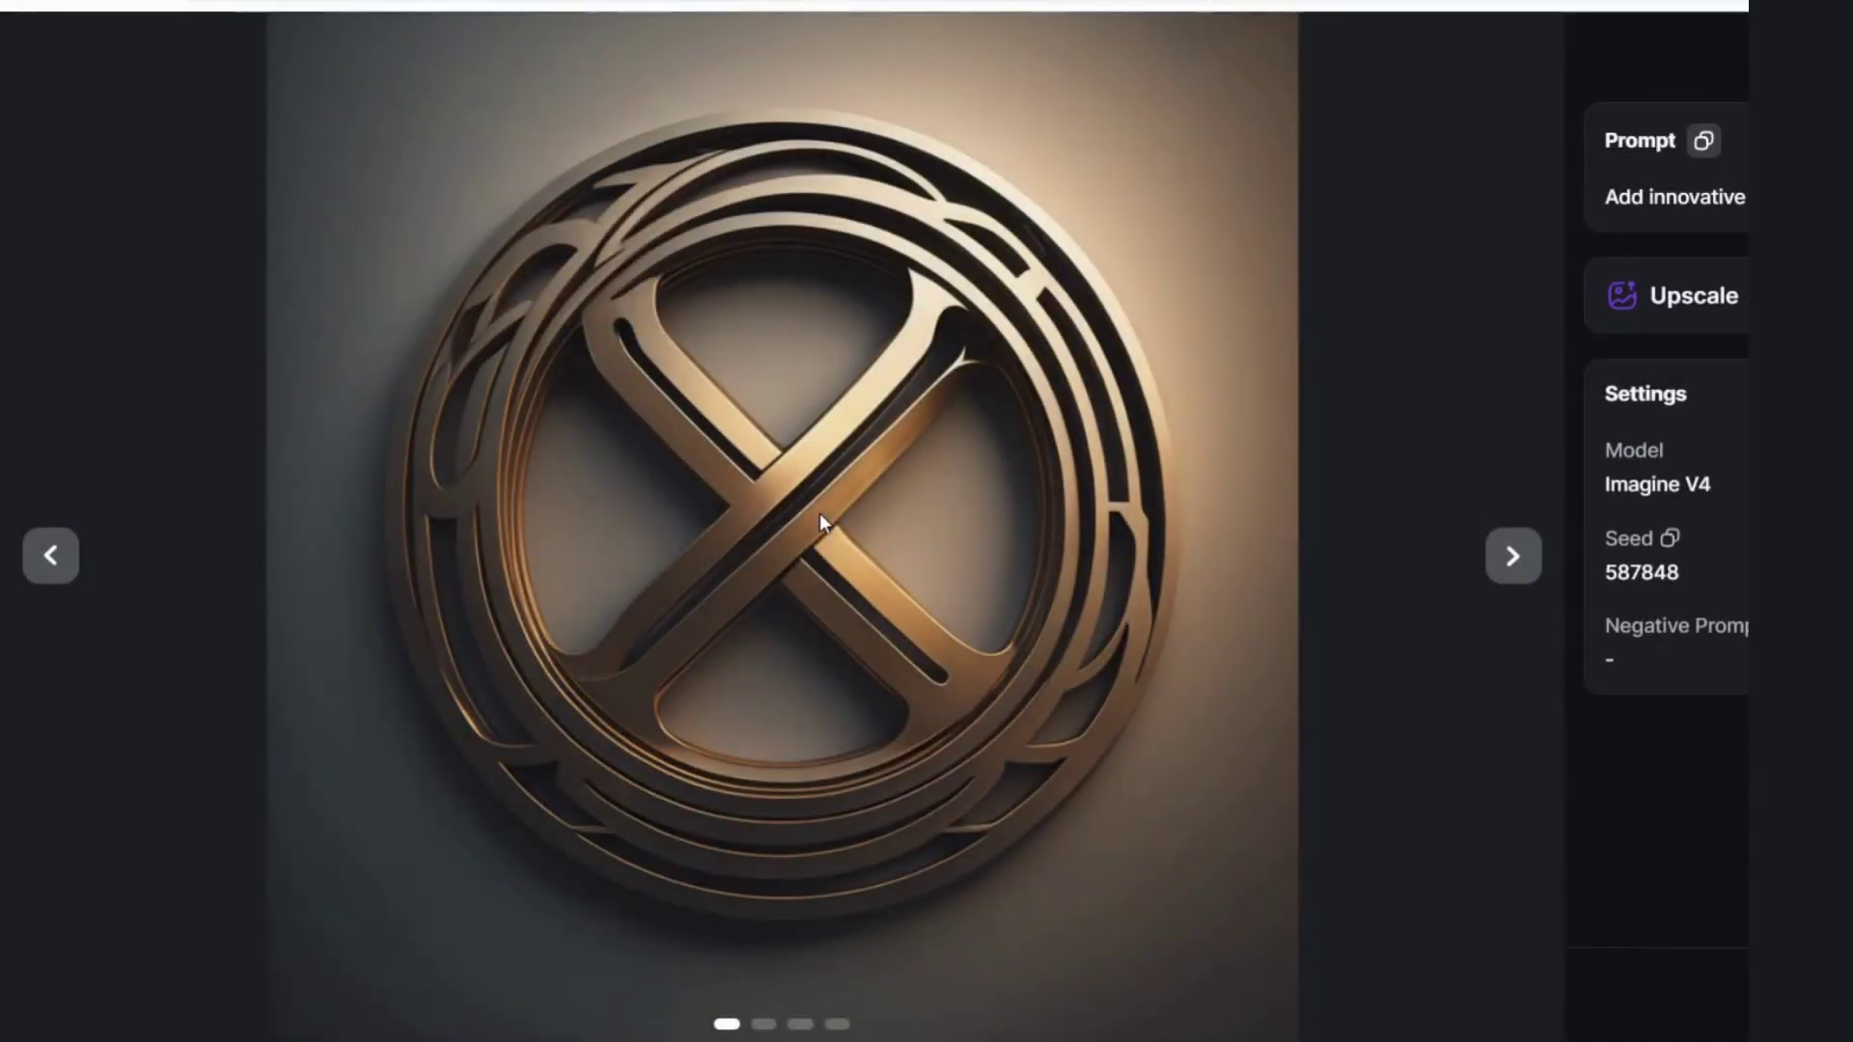
left_click(1513, 557)
left_click(1515, 574)
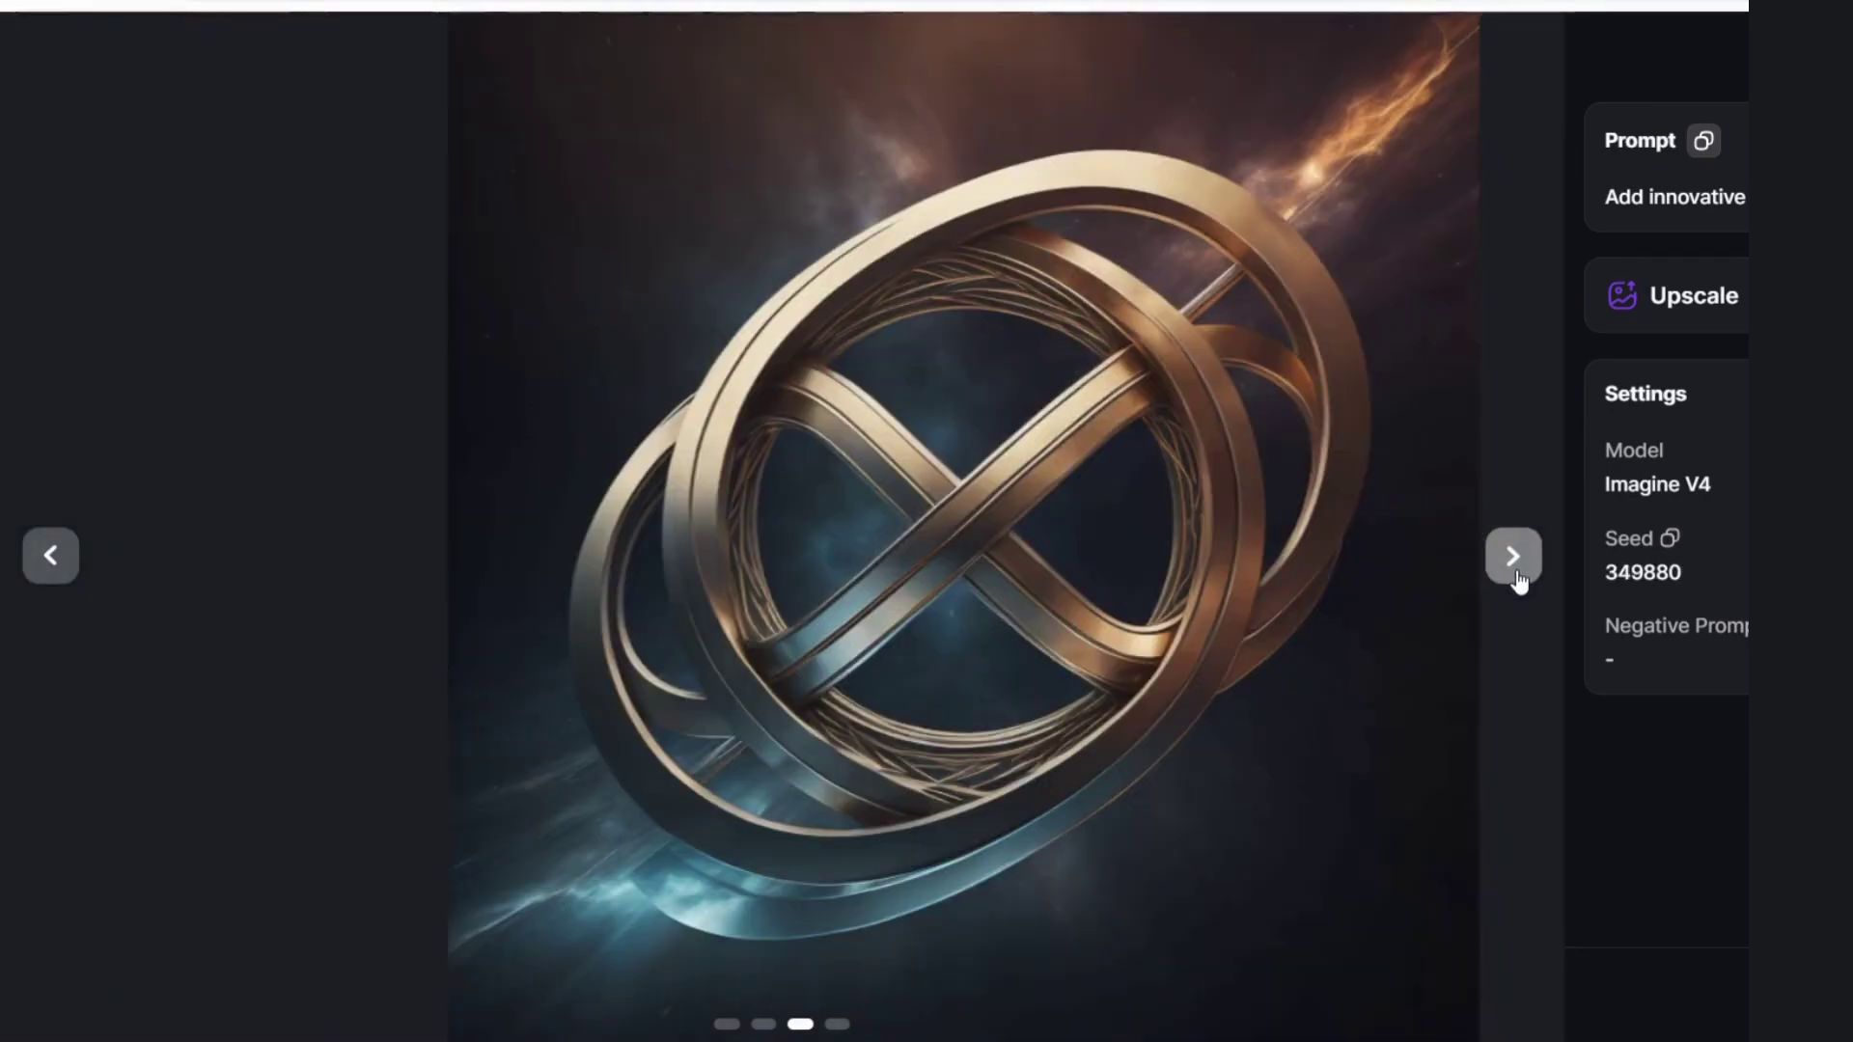
left_click(1516, 570)
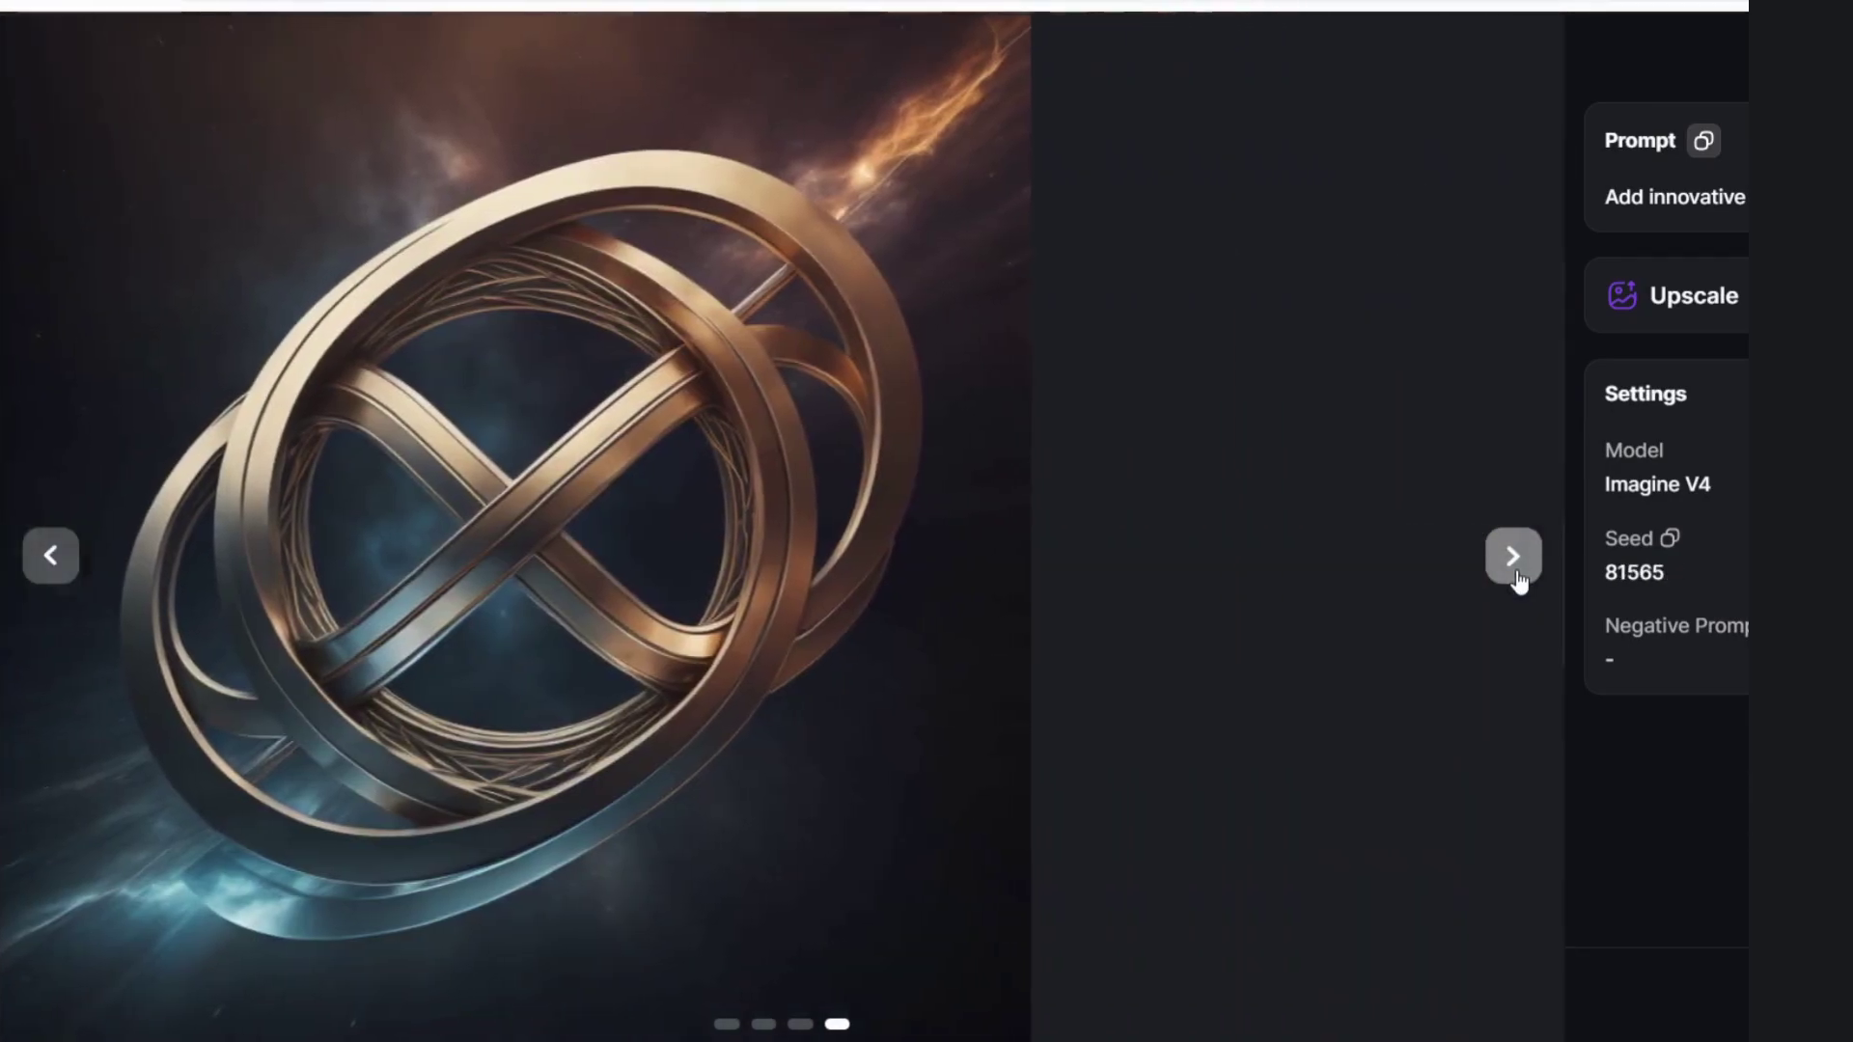
left_click(1515, 570)
left_click(1515, 576)
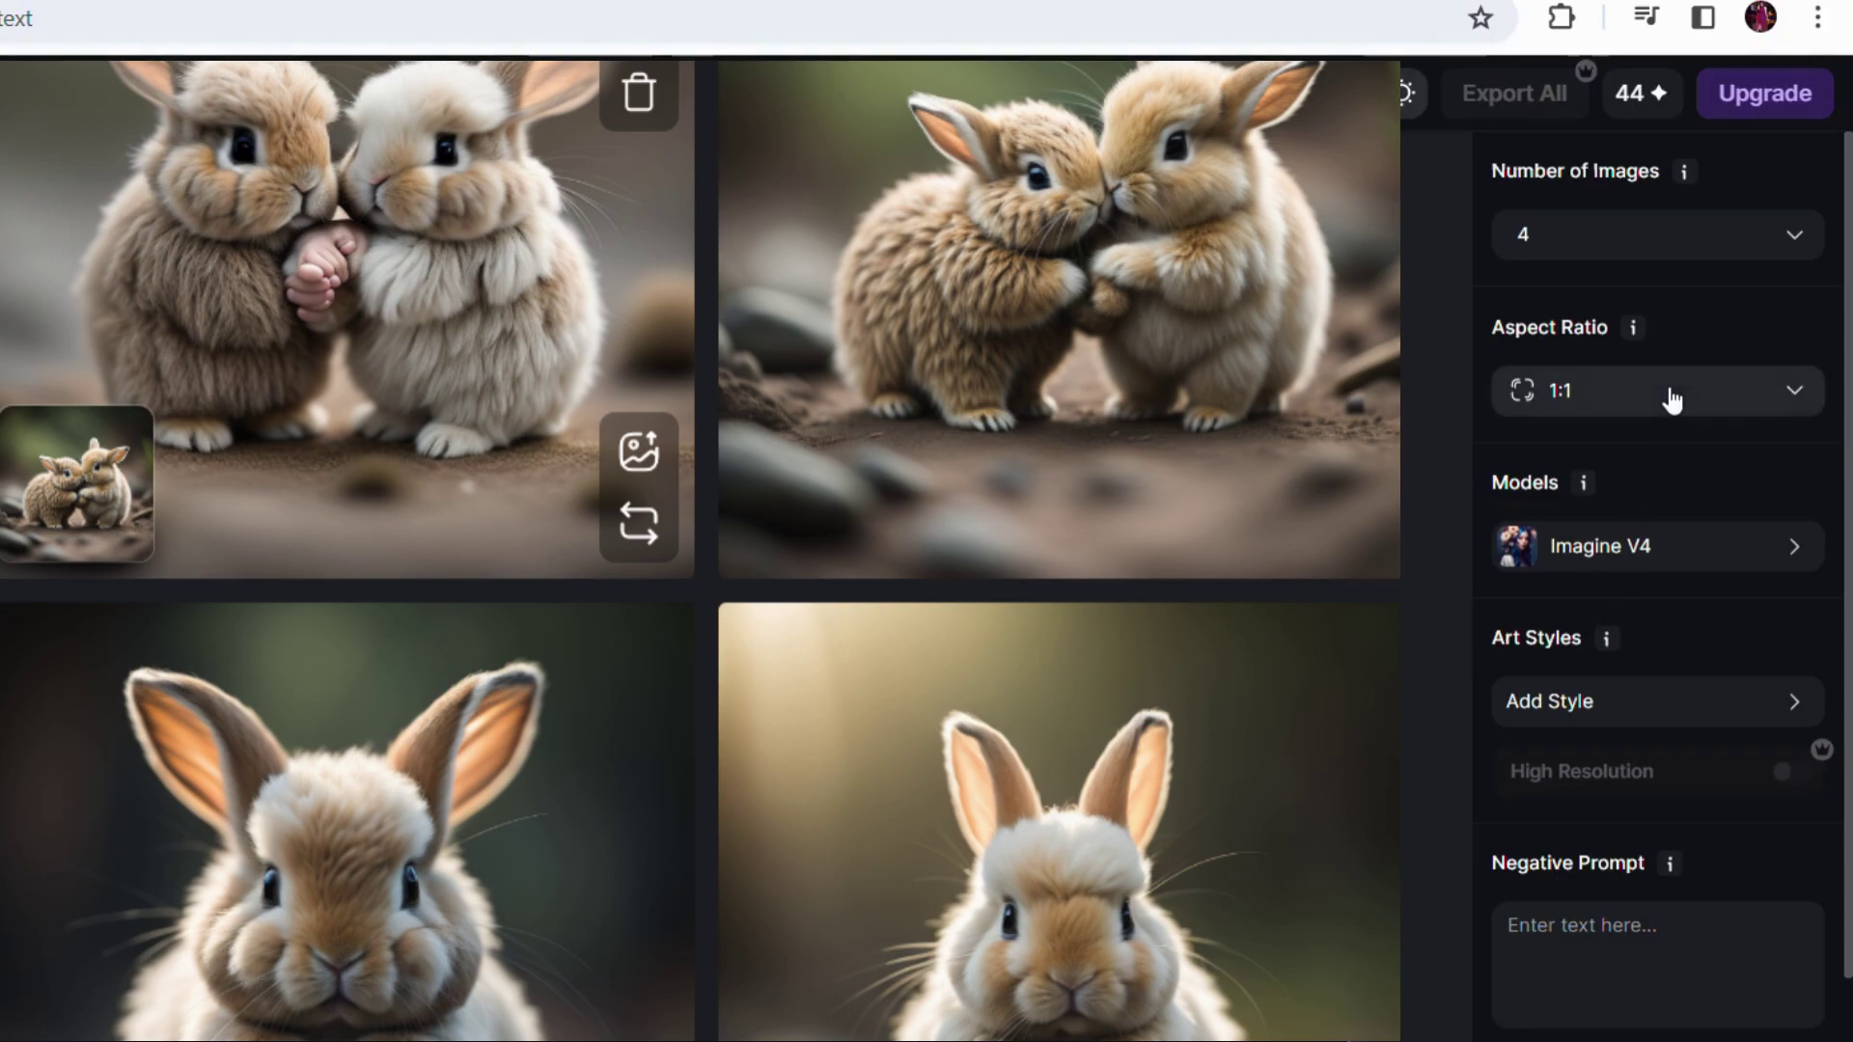
Check the aspect ratio options and keep 1:1 for the bunny images.
left_click(1672, 400)
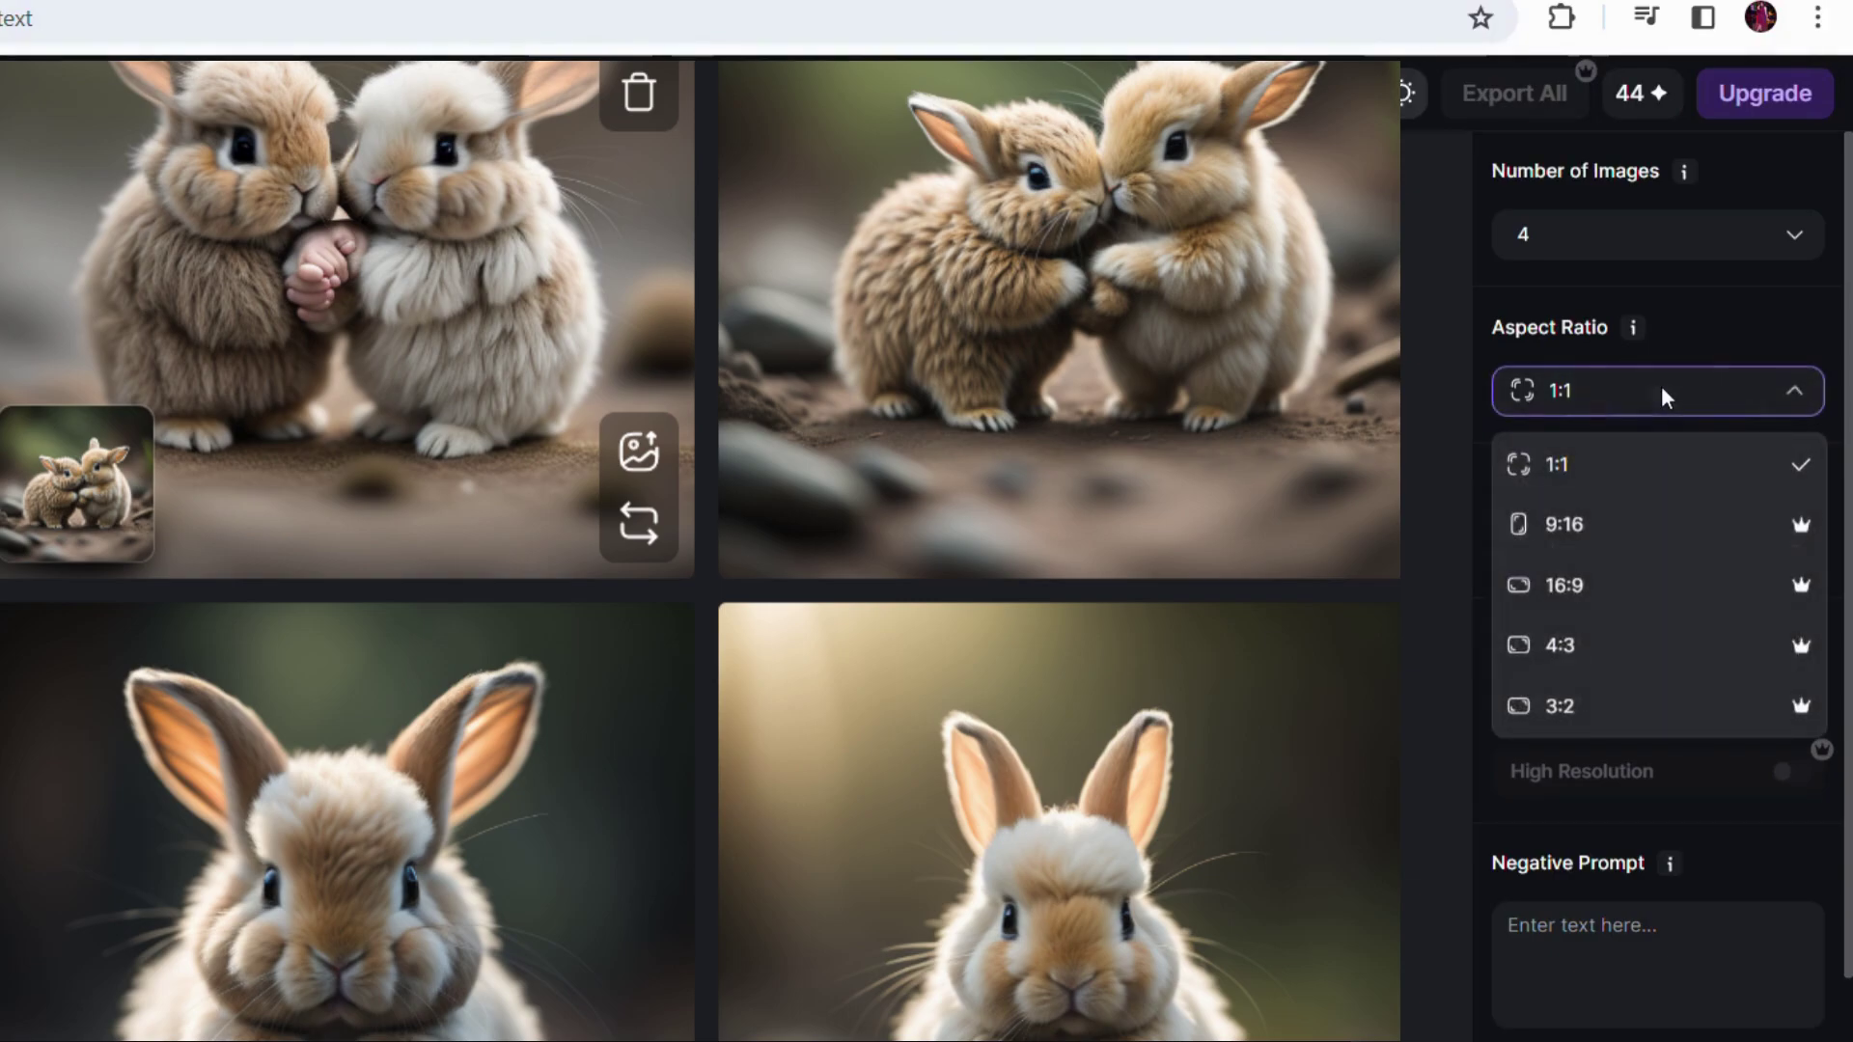
left_click(1627, 550)
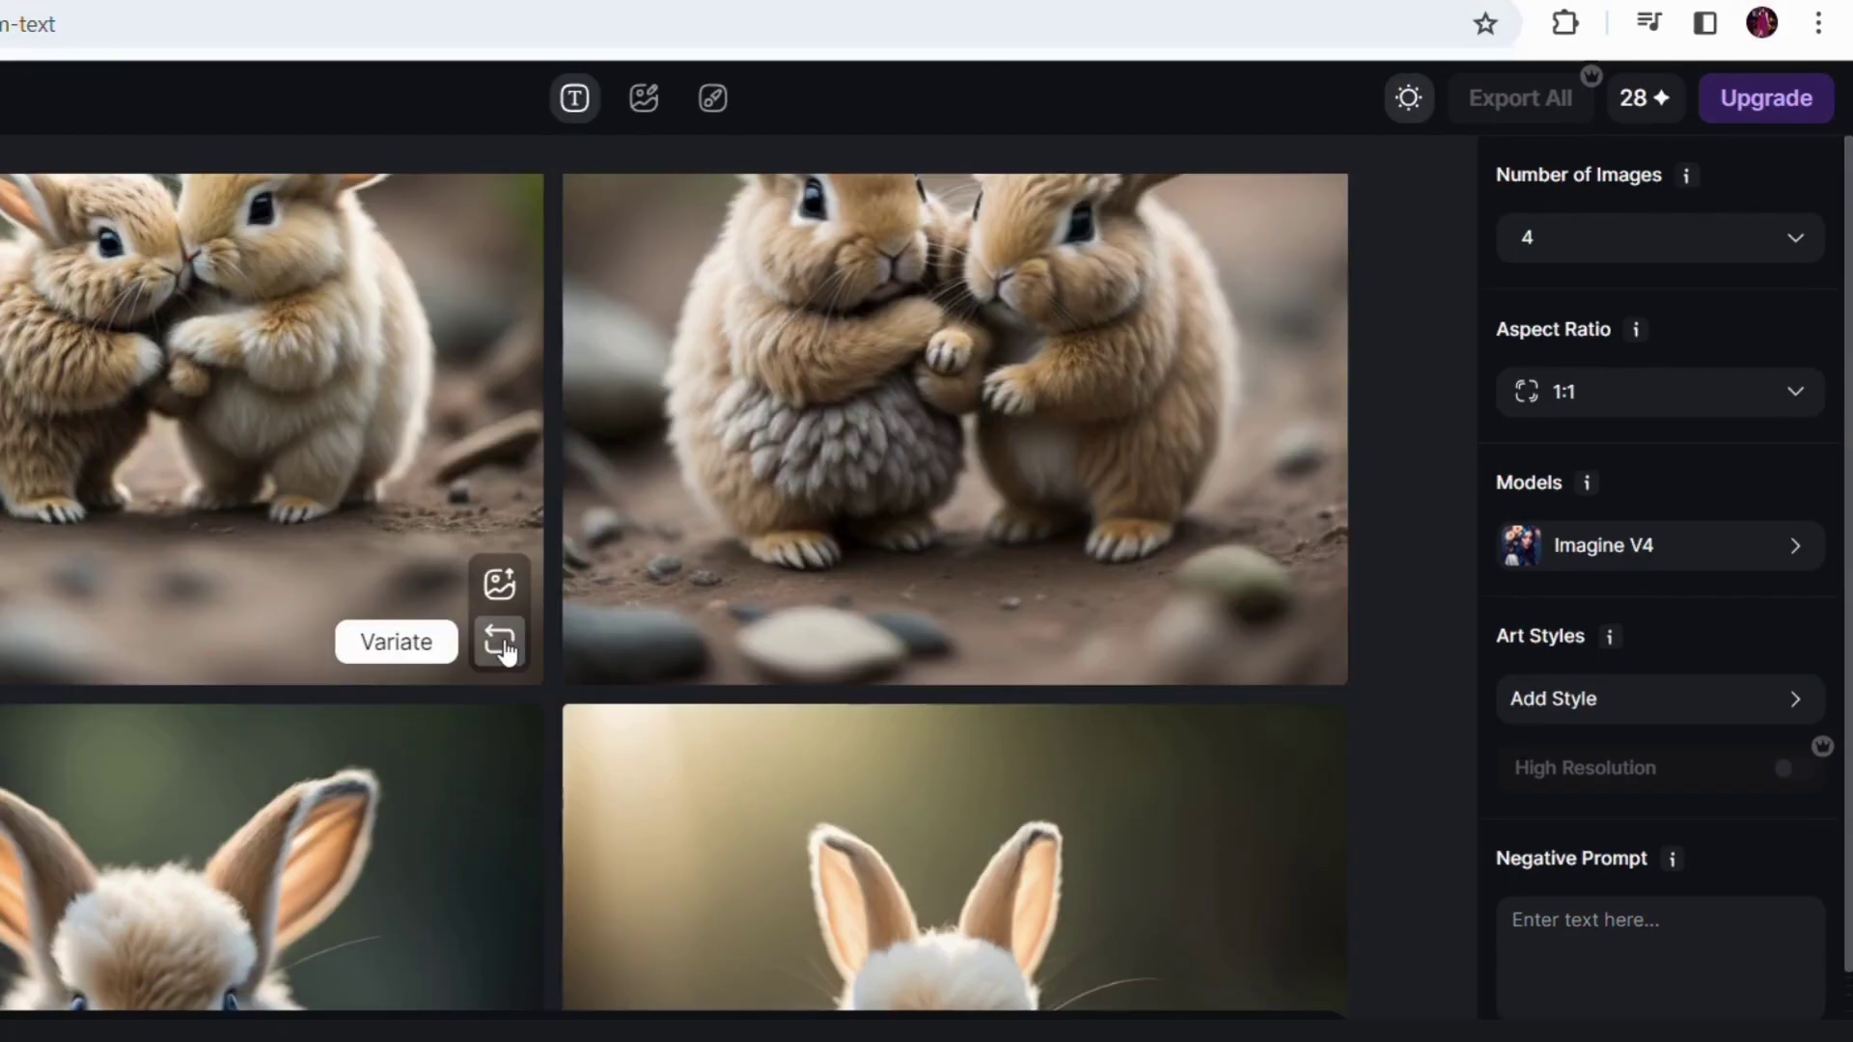
scroll(505, 654, "down", 2)
scroll(501, 810, "up", 2)
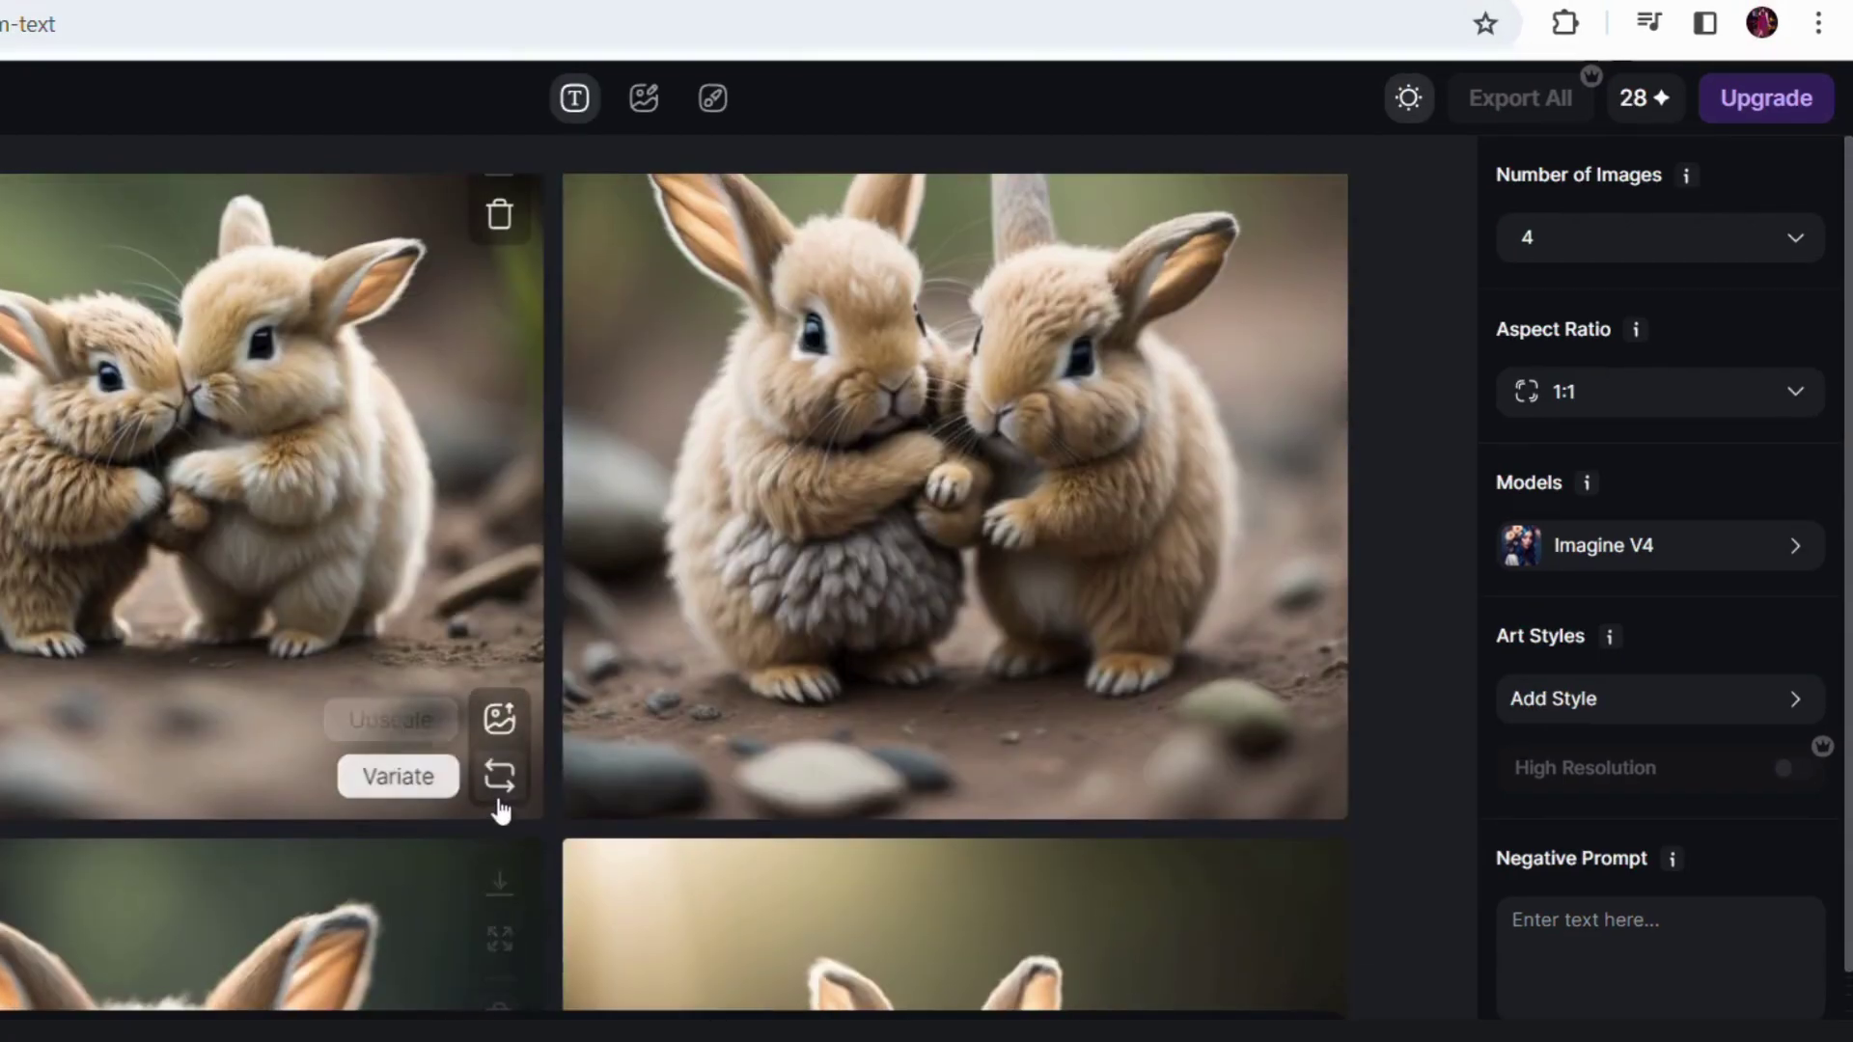
scroll(606, 676, "down", 2)
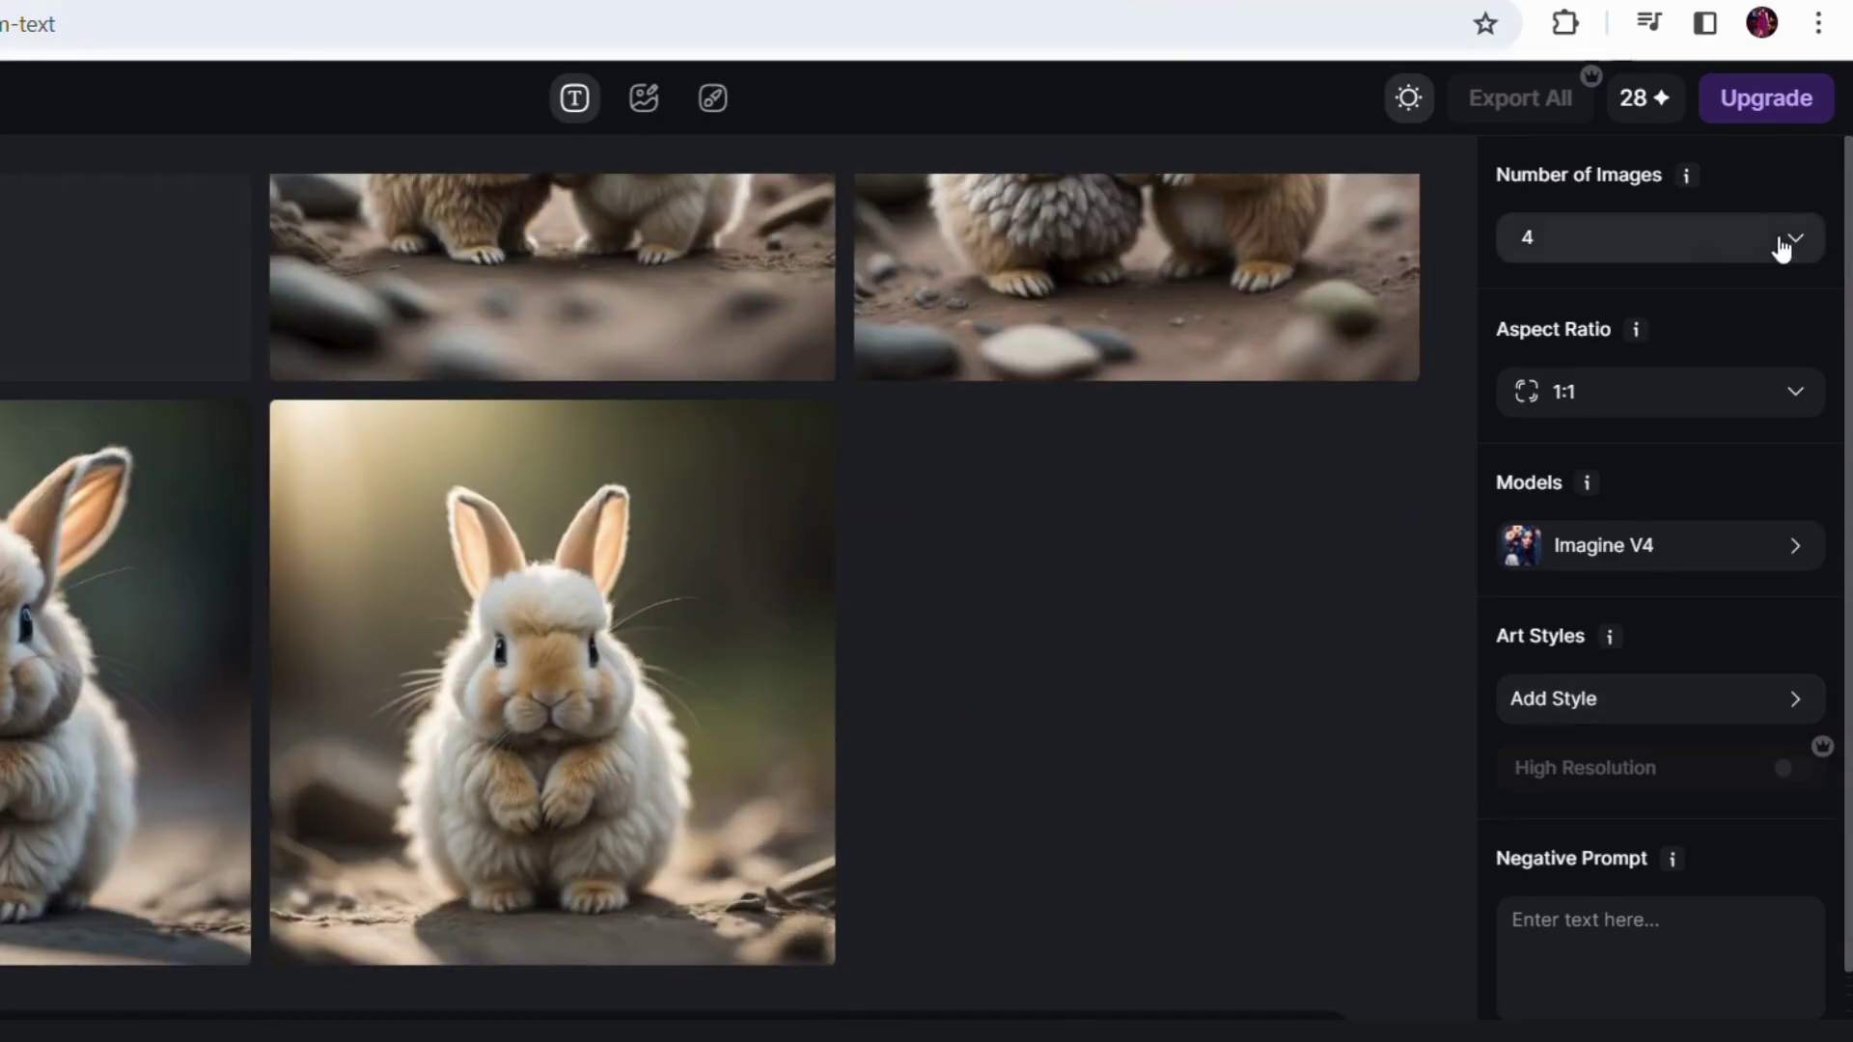
Browse the image models and art styles, and adjust the CFG Scale slider.
left_click(1801, 547)
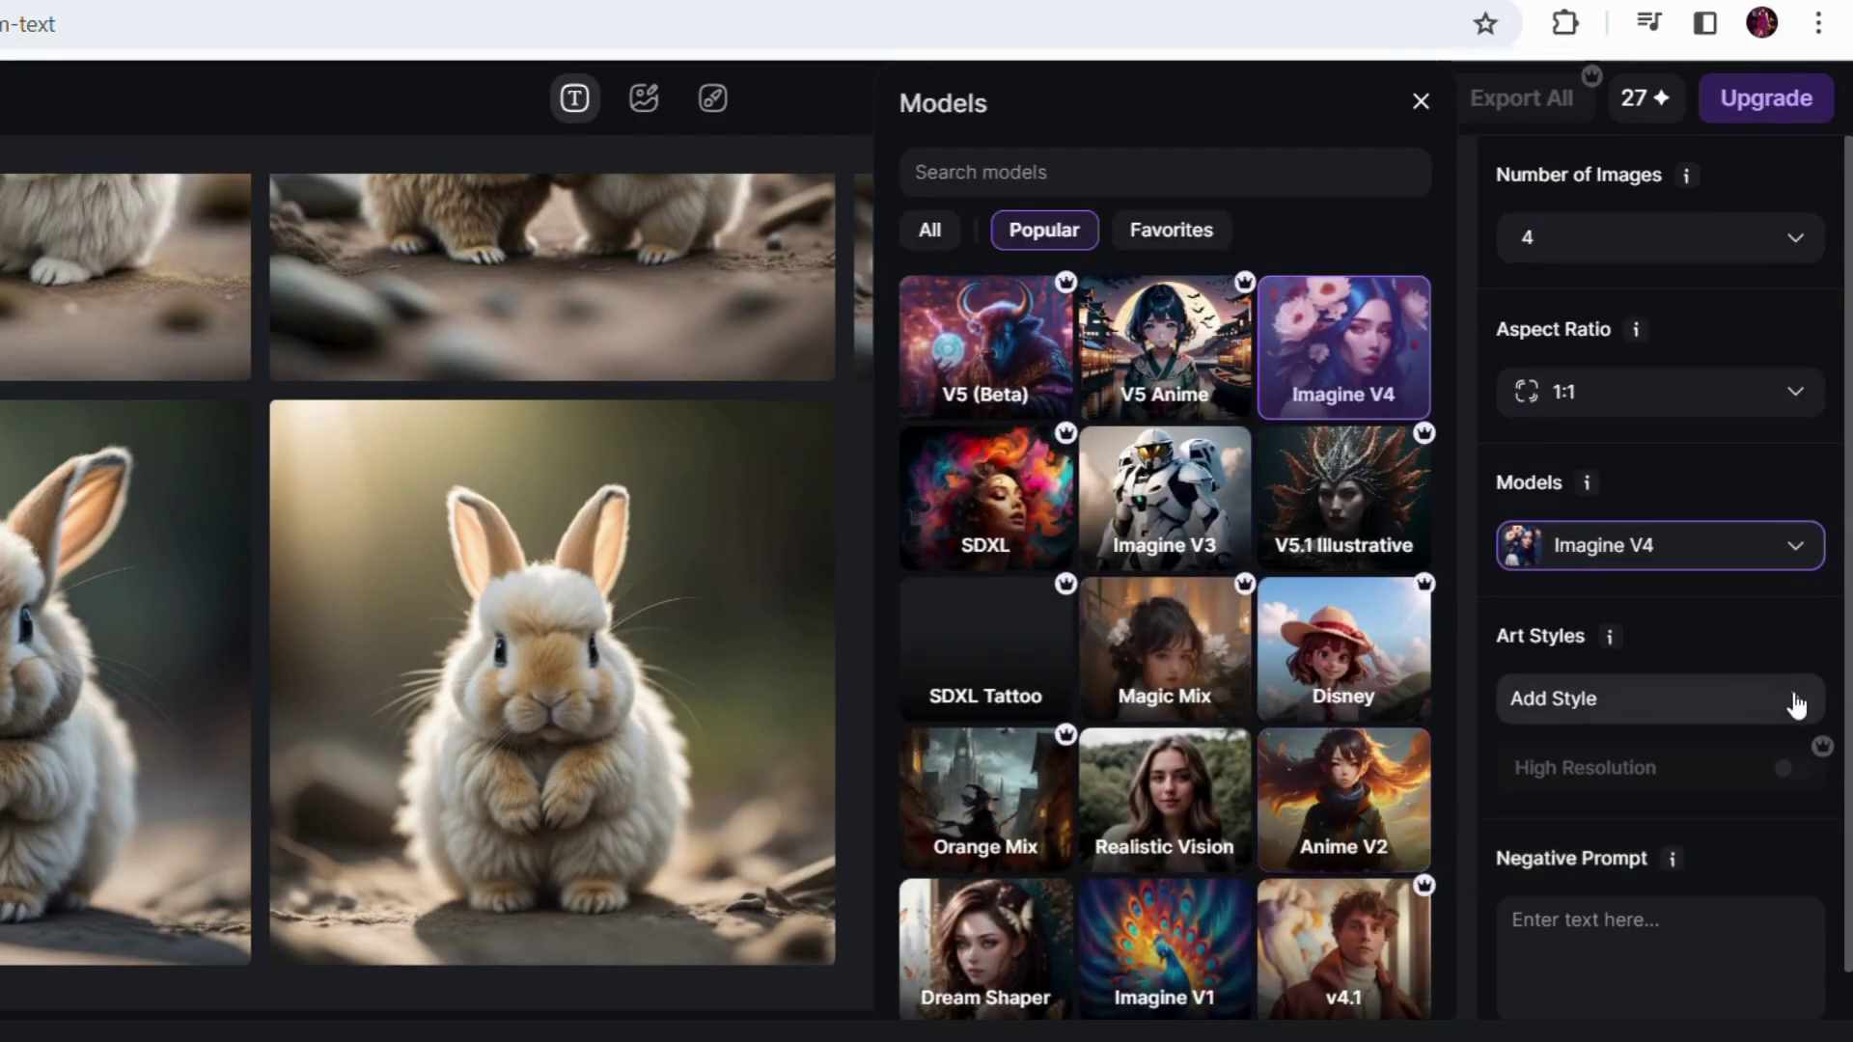
left_click(1794, 701)
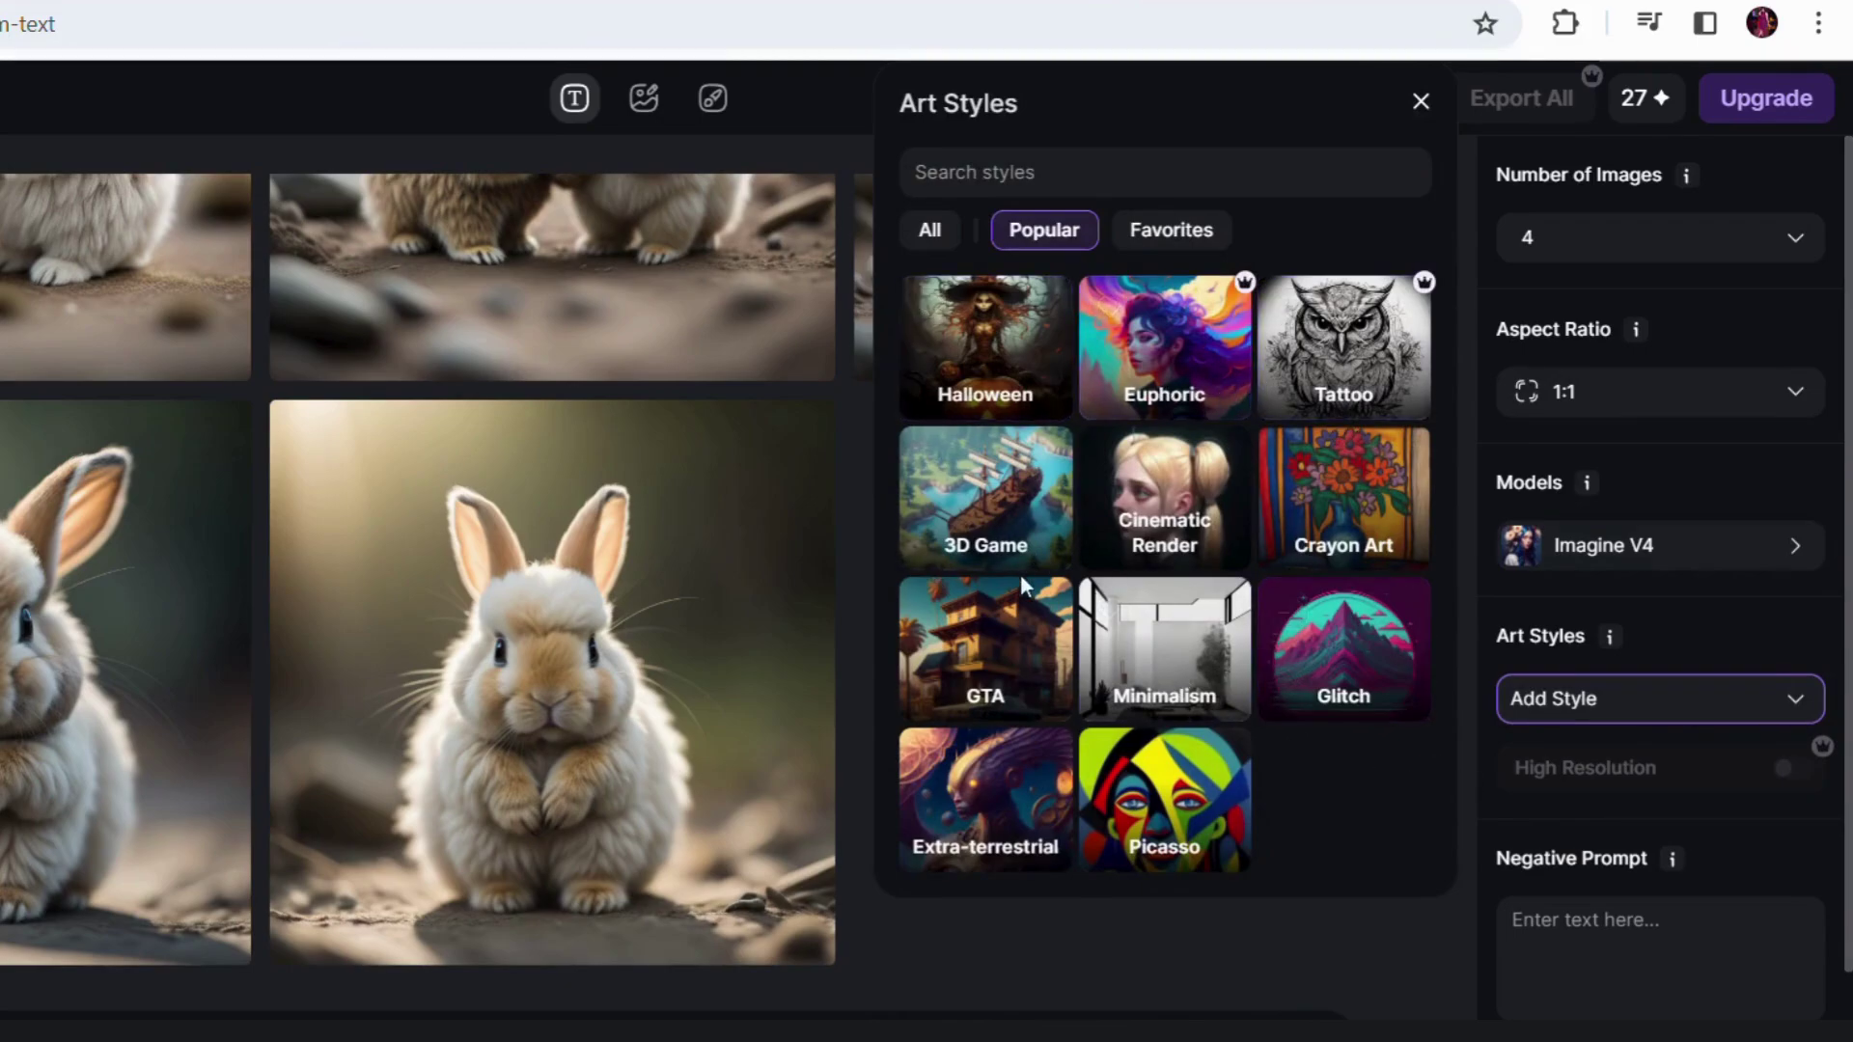
left_click(1459, 888)
left_click(1689, 541)
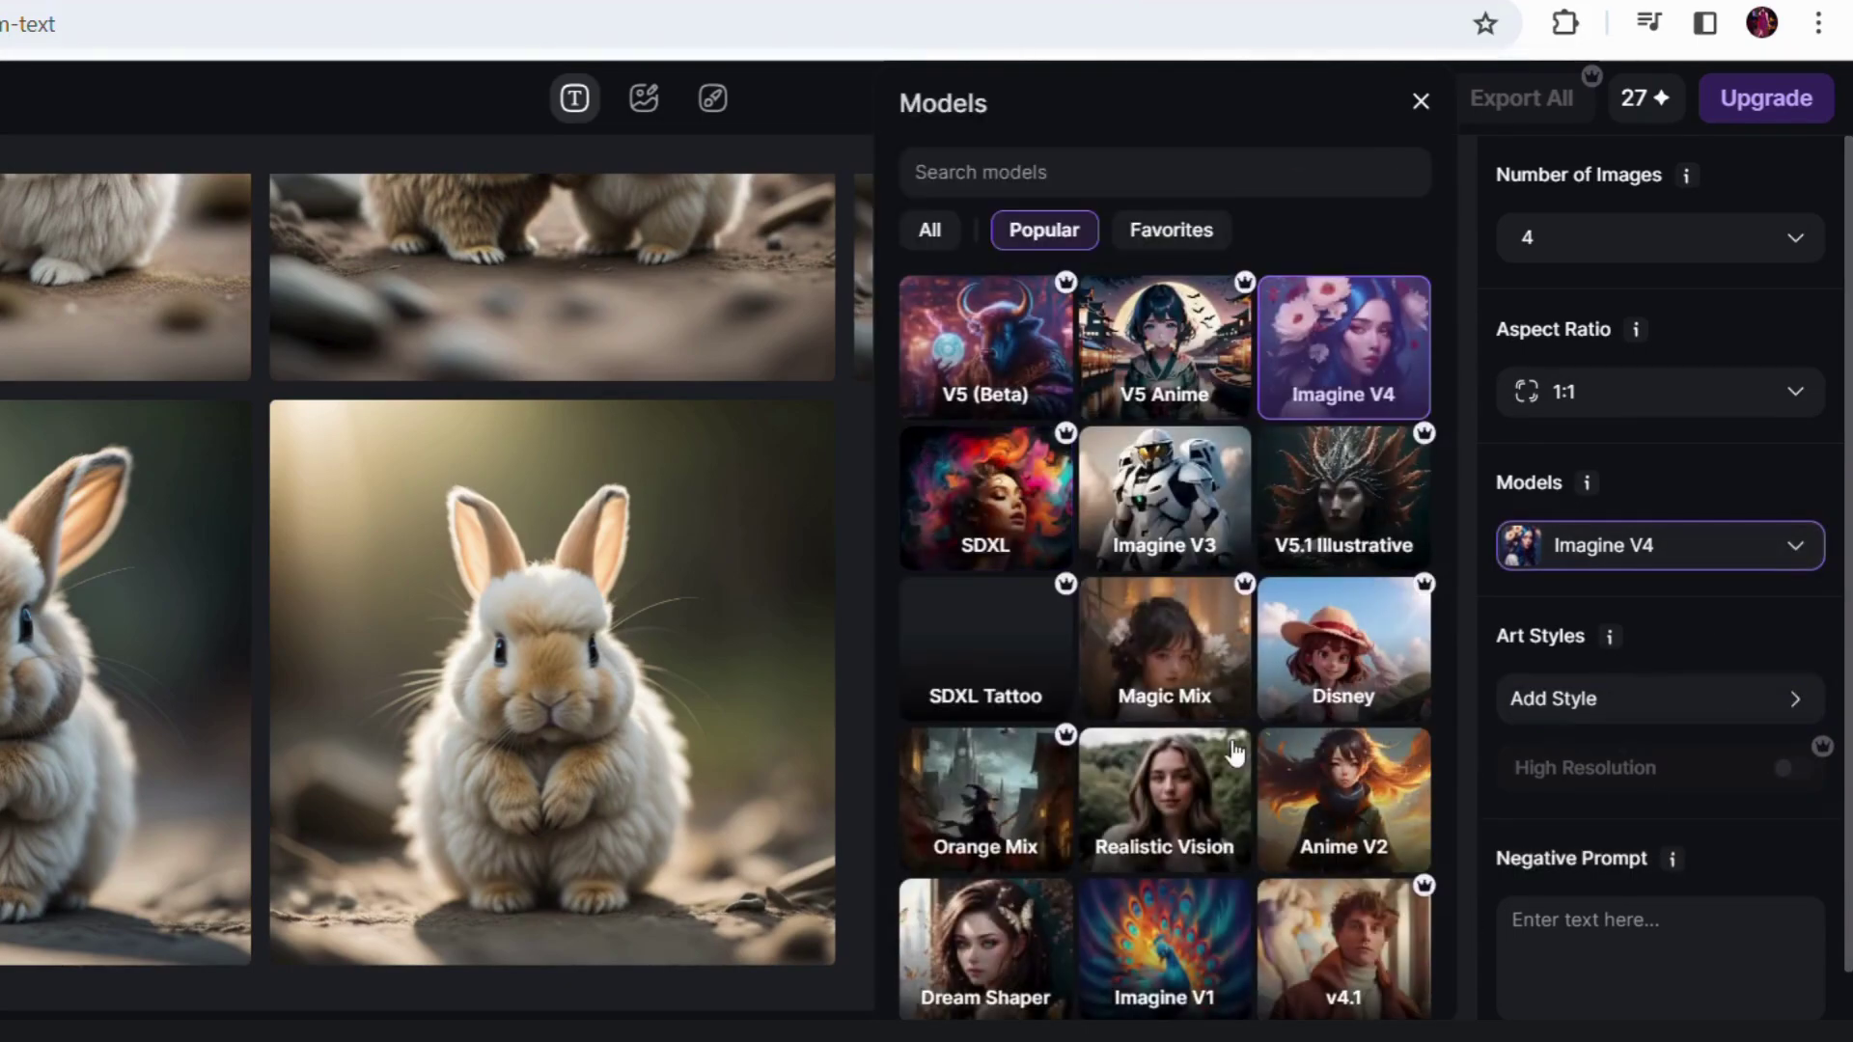
scroll(1667, 864, "down", 3)
left_click_drag(1652, 849, 1676, 850)
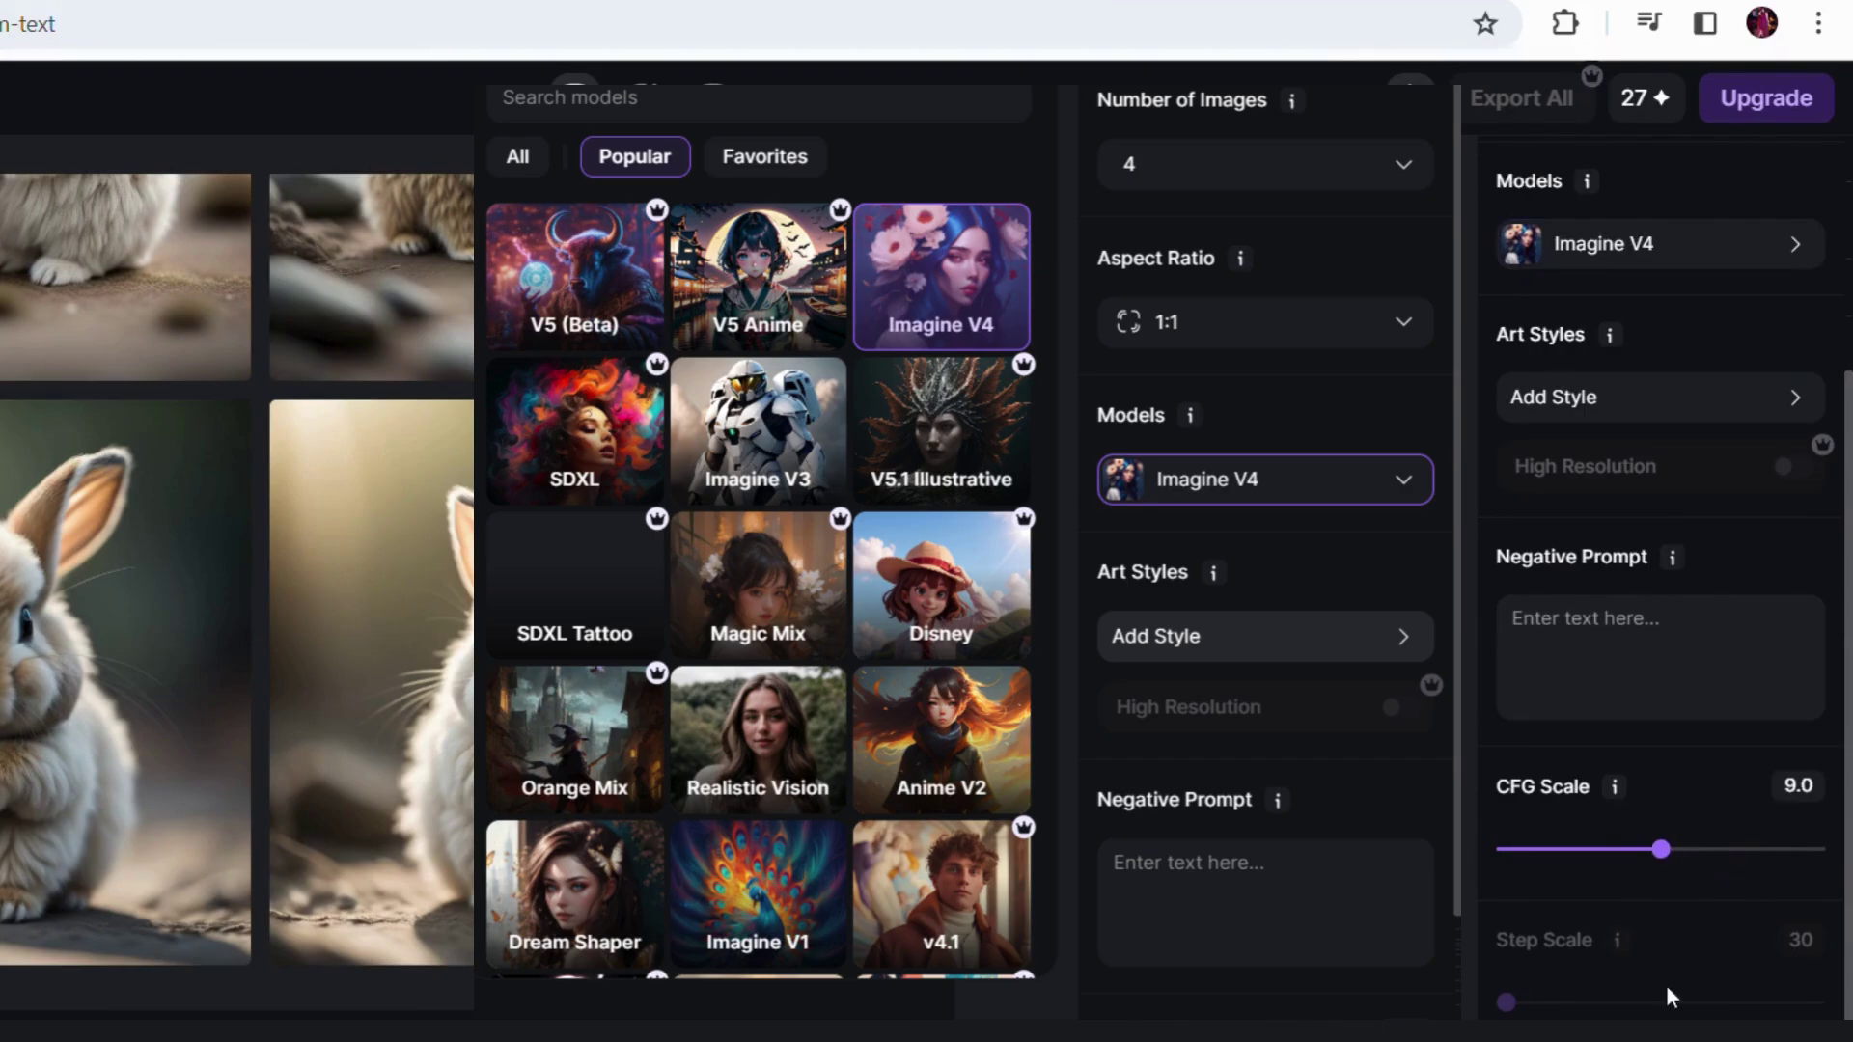
scroll(1671, 999, "up", 3)
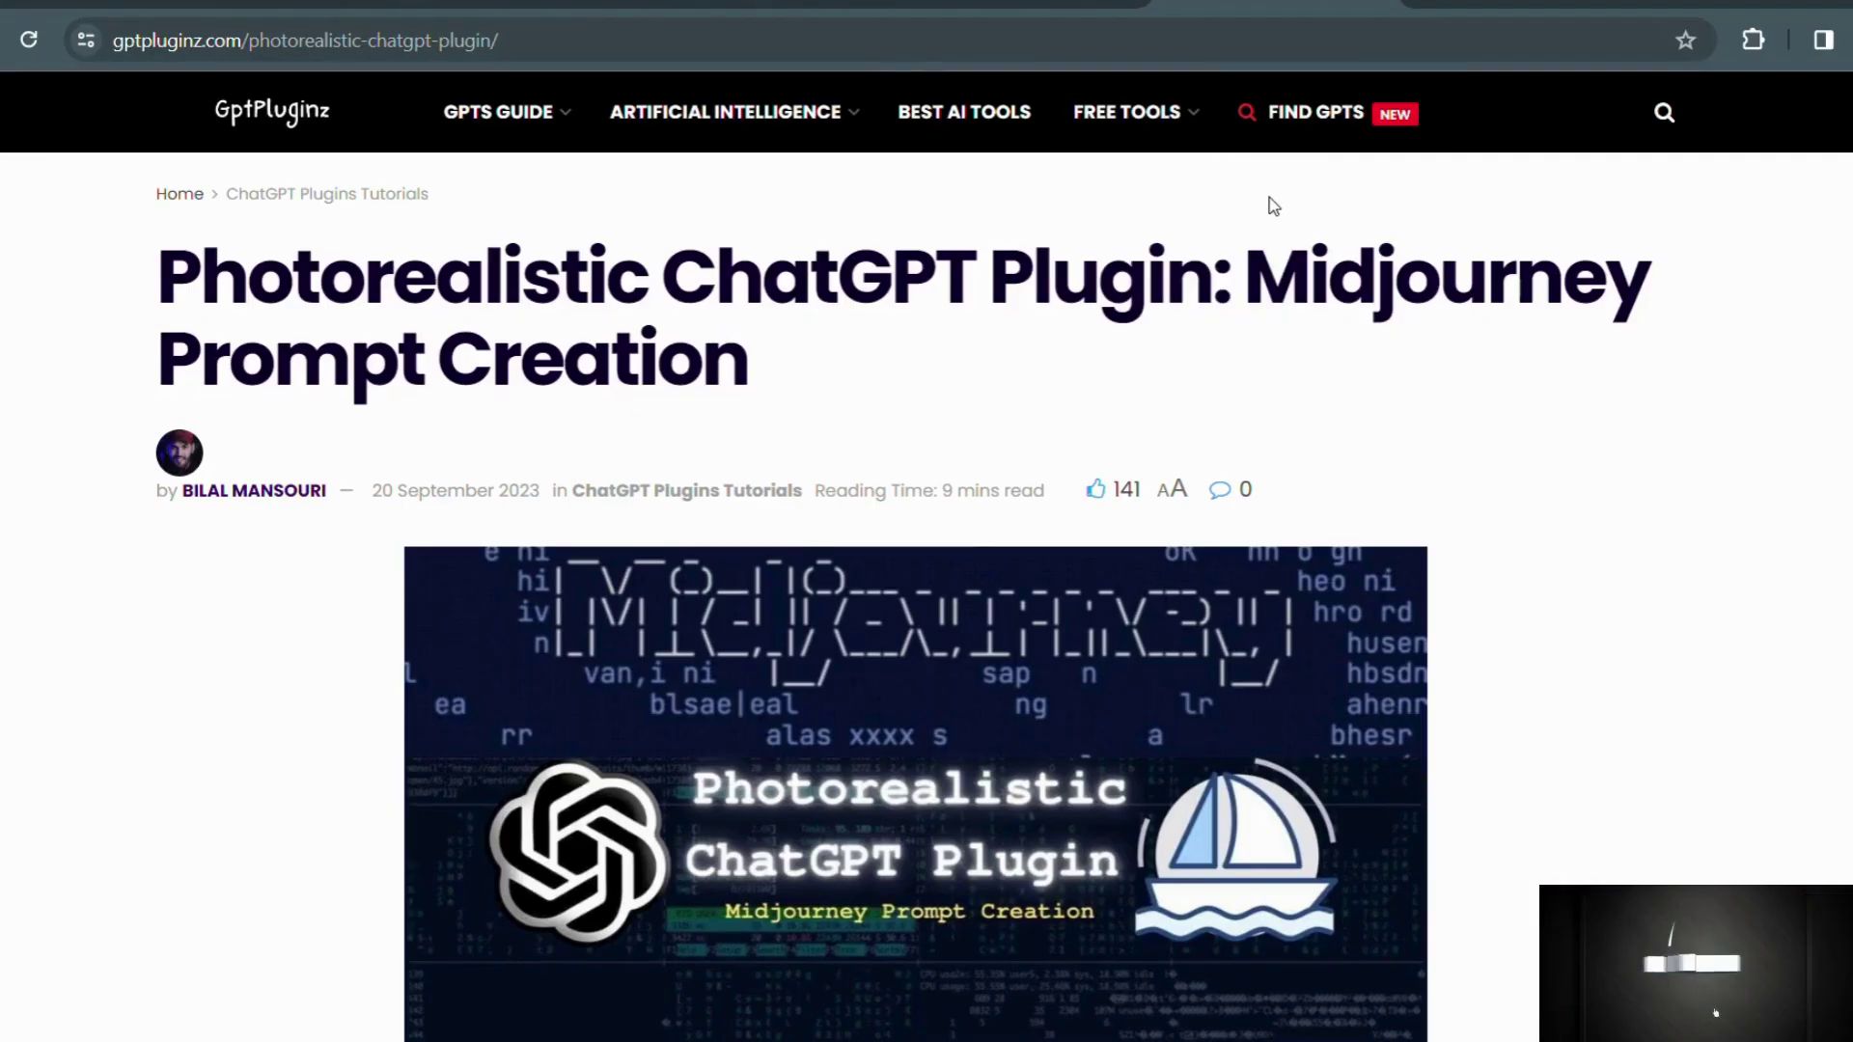
Read through the GptPluginz Photorealistic plugin article, from installation steps to its conclusion.
scroll(1274, 207, "down", 2)
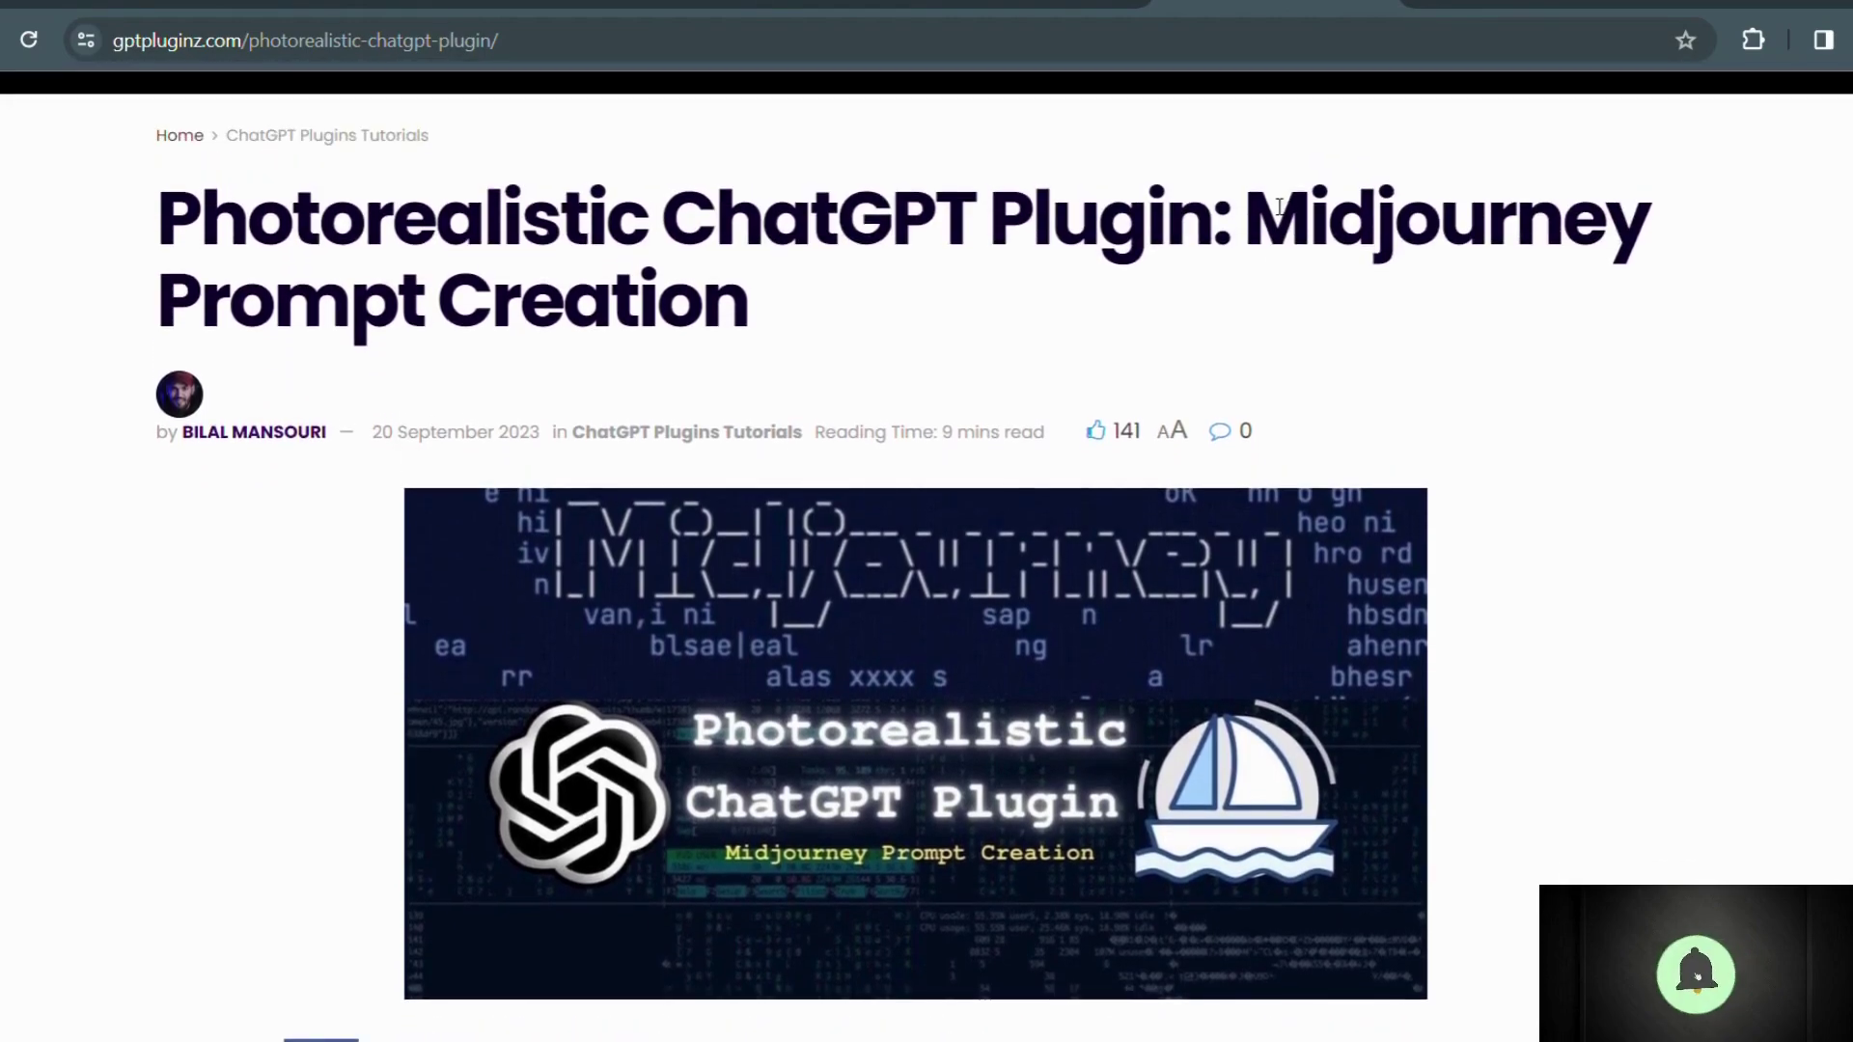
scroll(1275, 206, "down", 7)
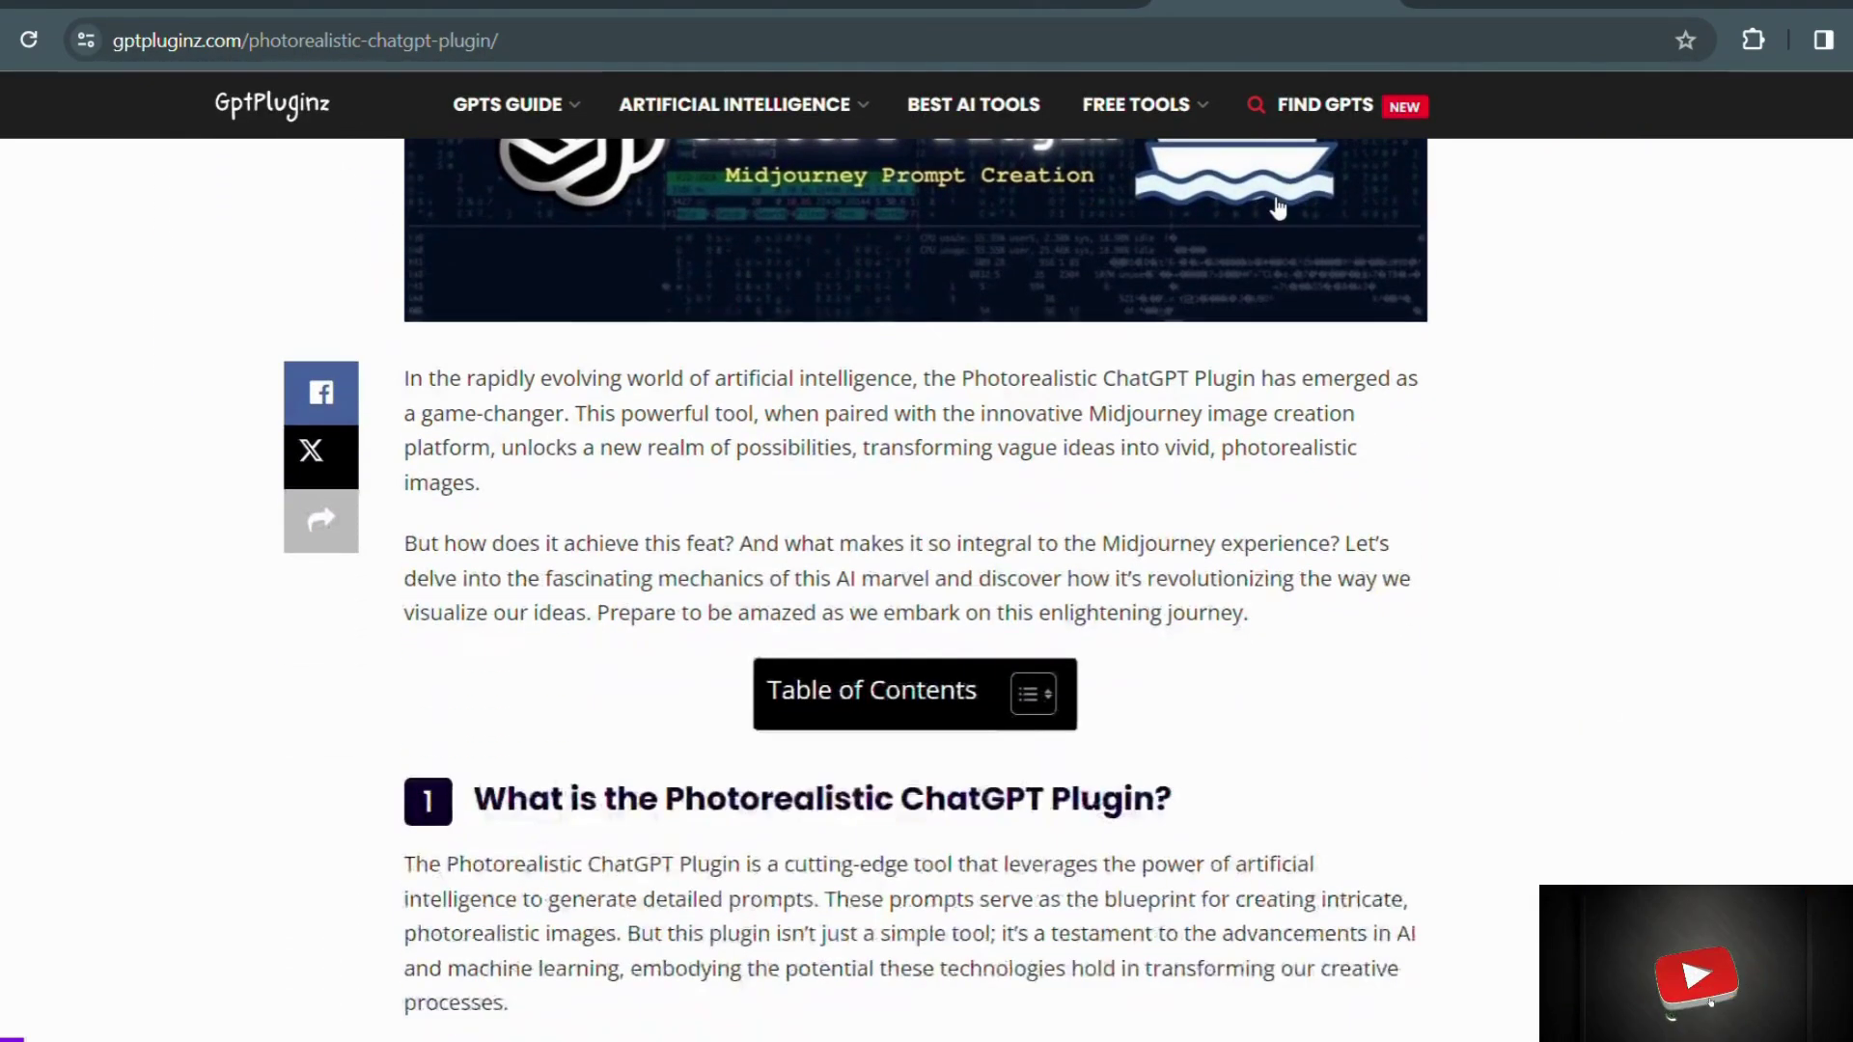
scroll(1274, 207, "down", 3)
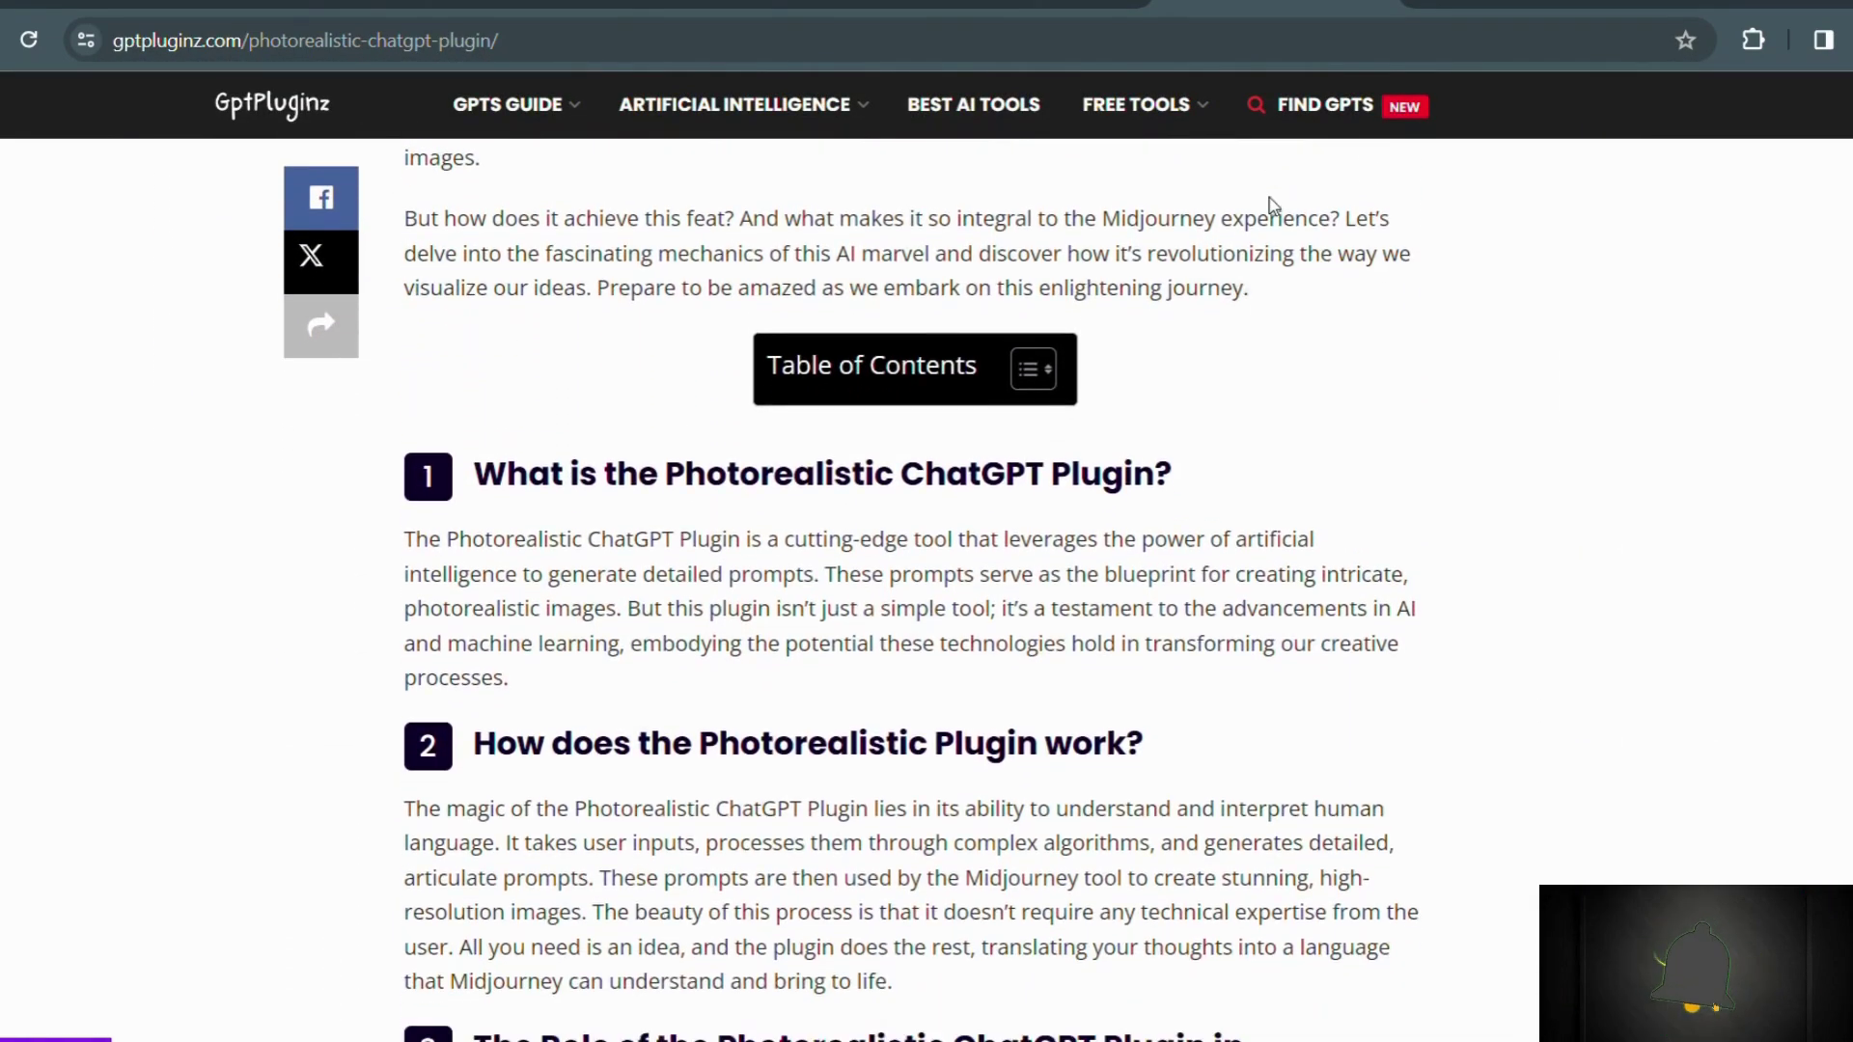
scroll(1274, 207, "down", 4)
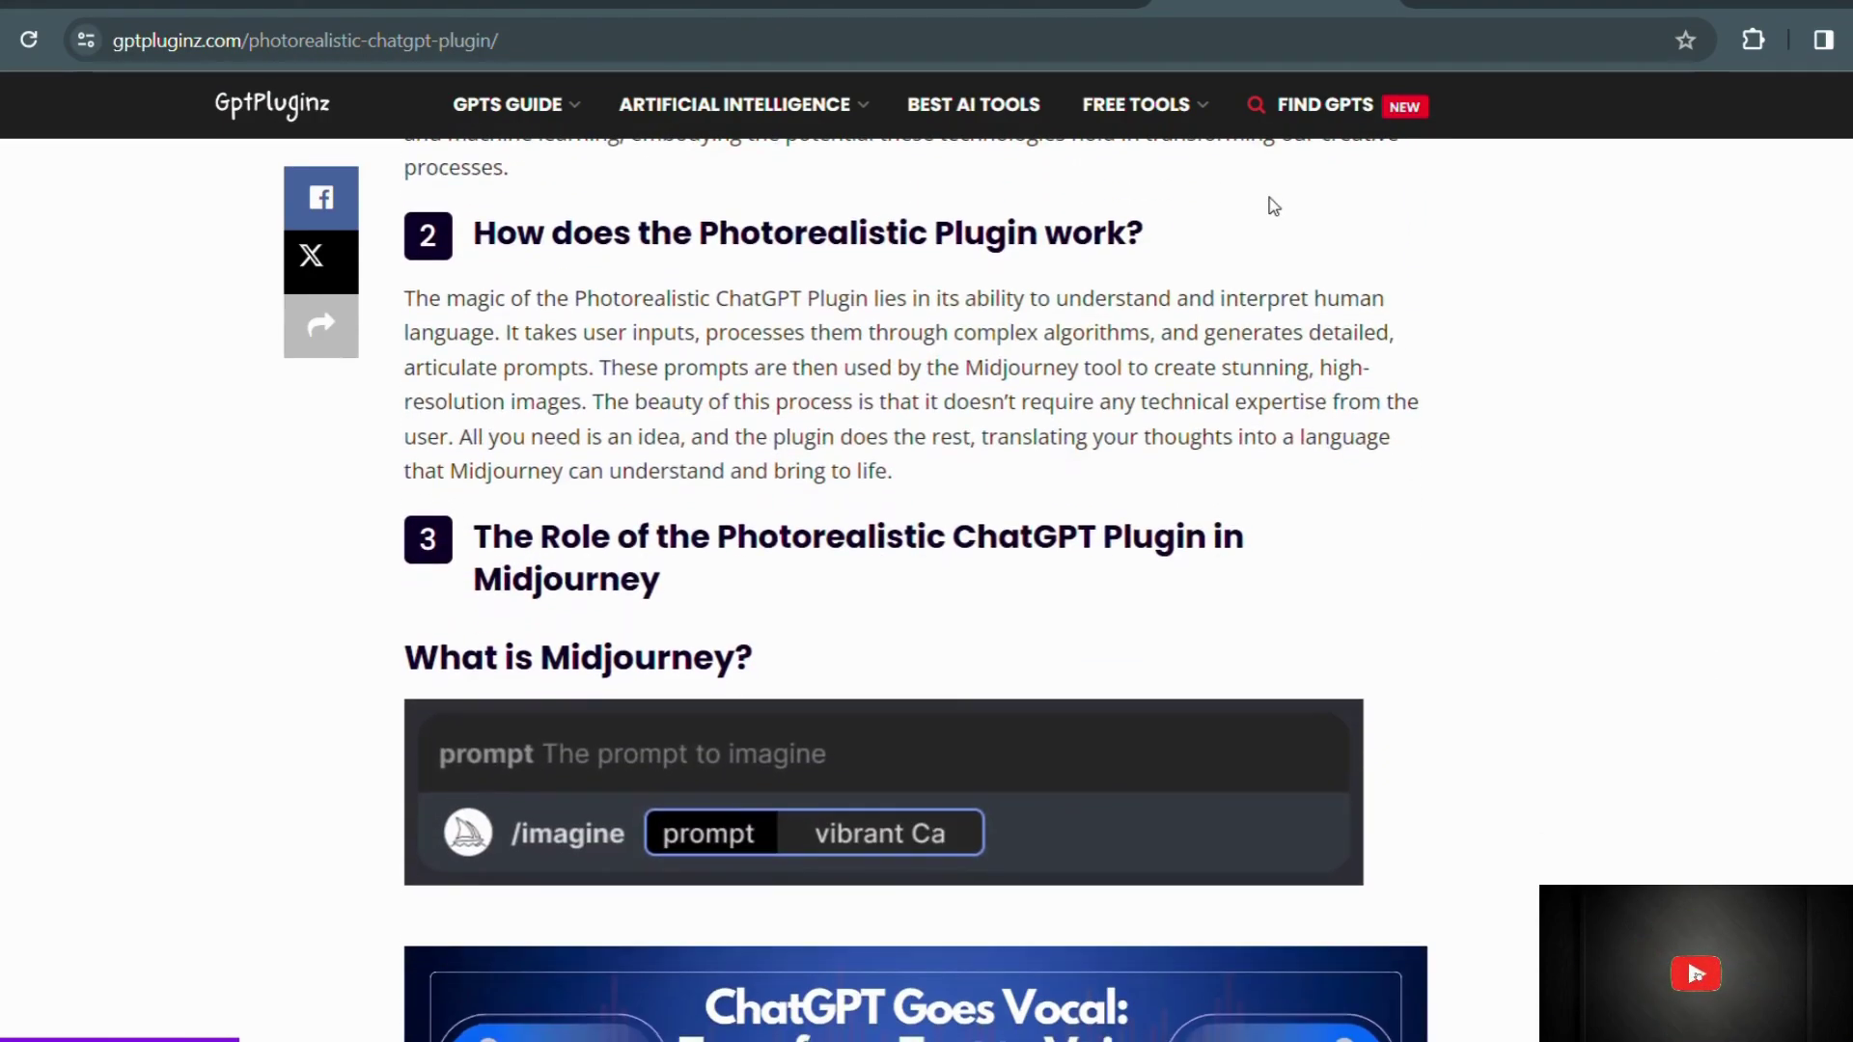
scroll(1167, 455, "down", 3)
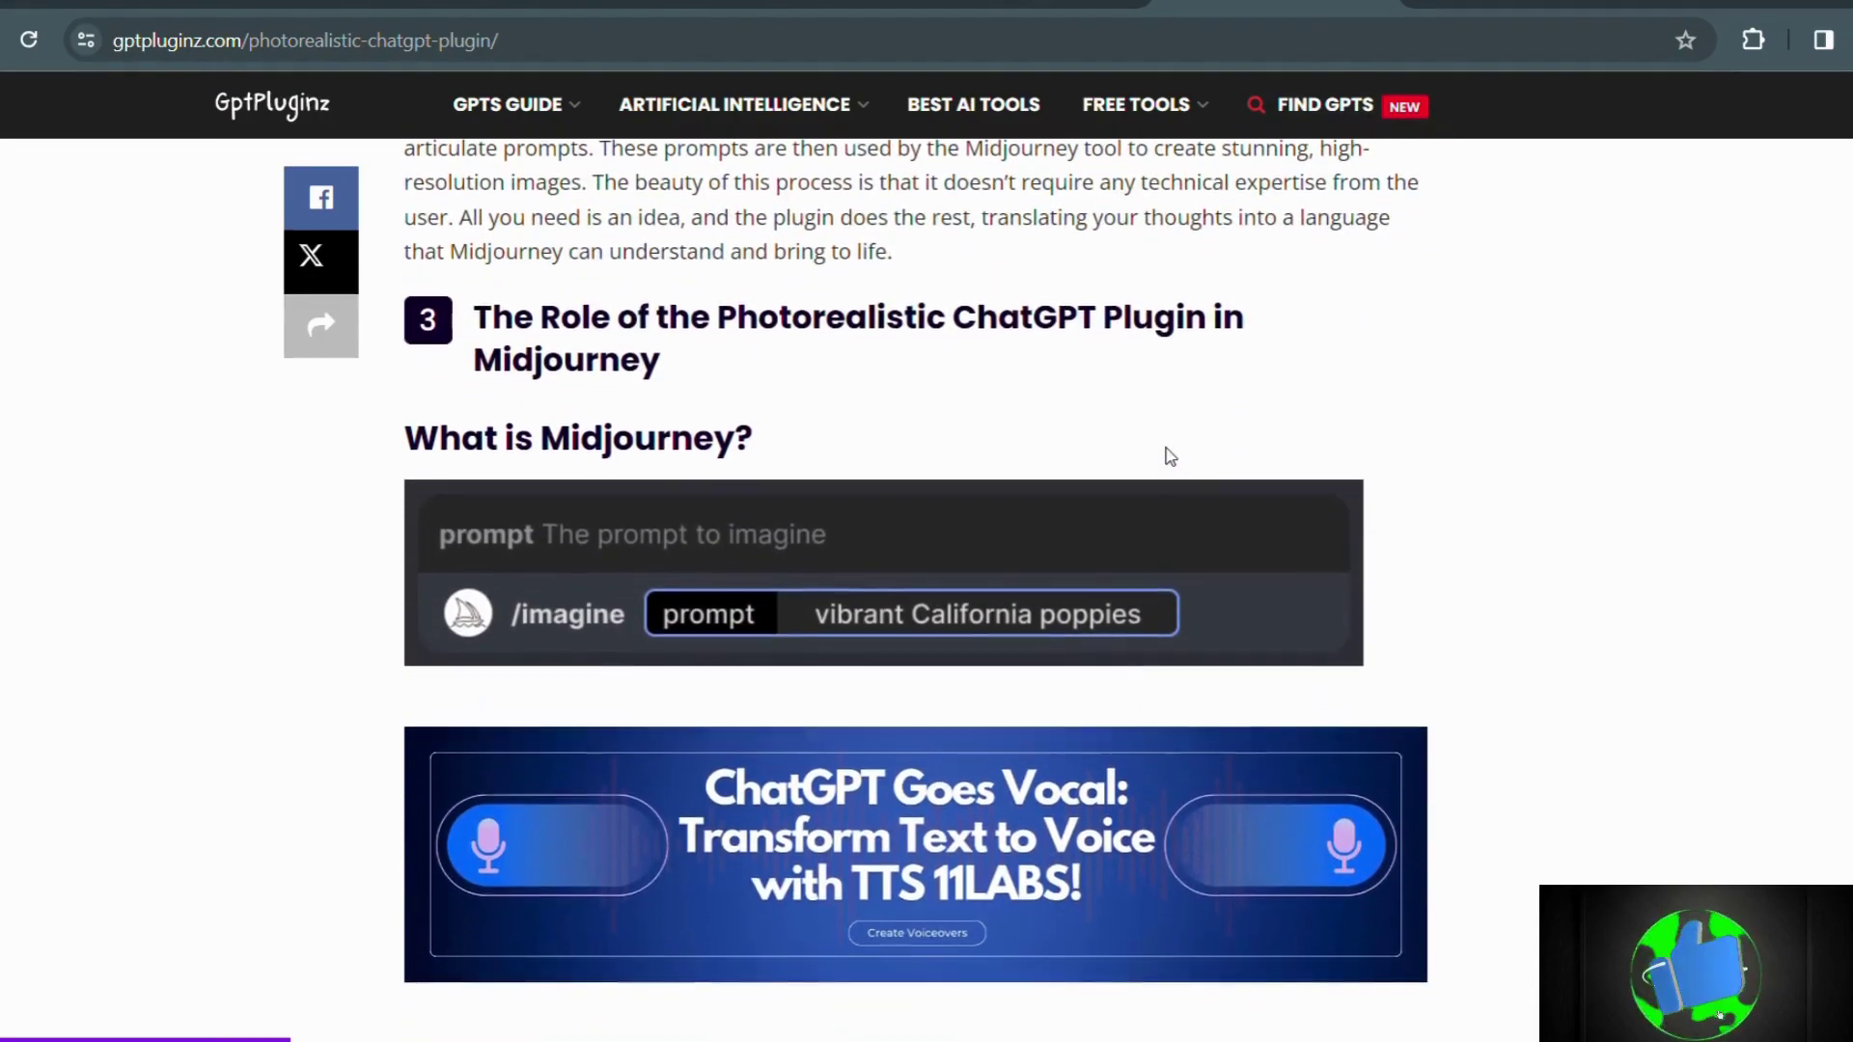
scroll(1167, 452, "up", 5, "ctrl")
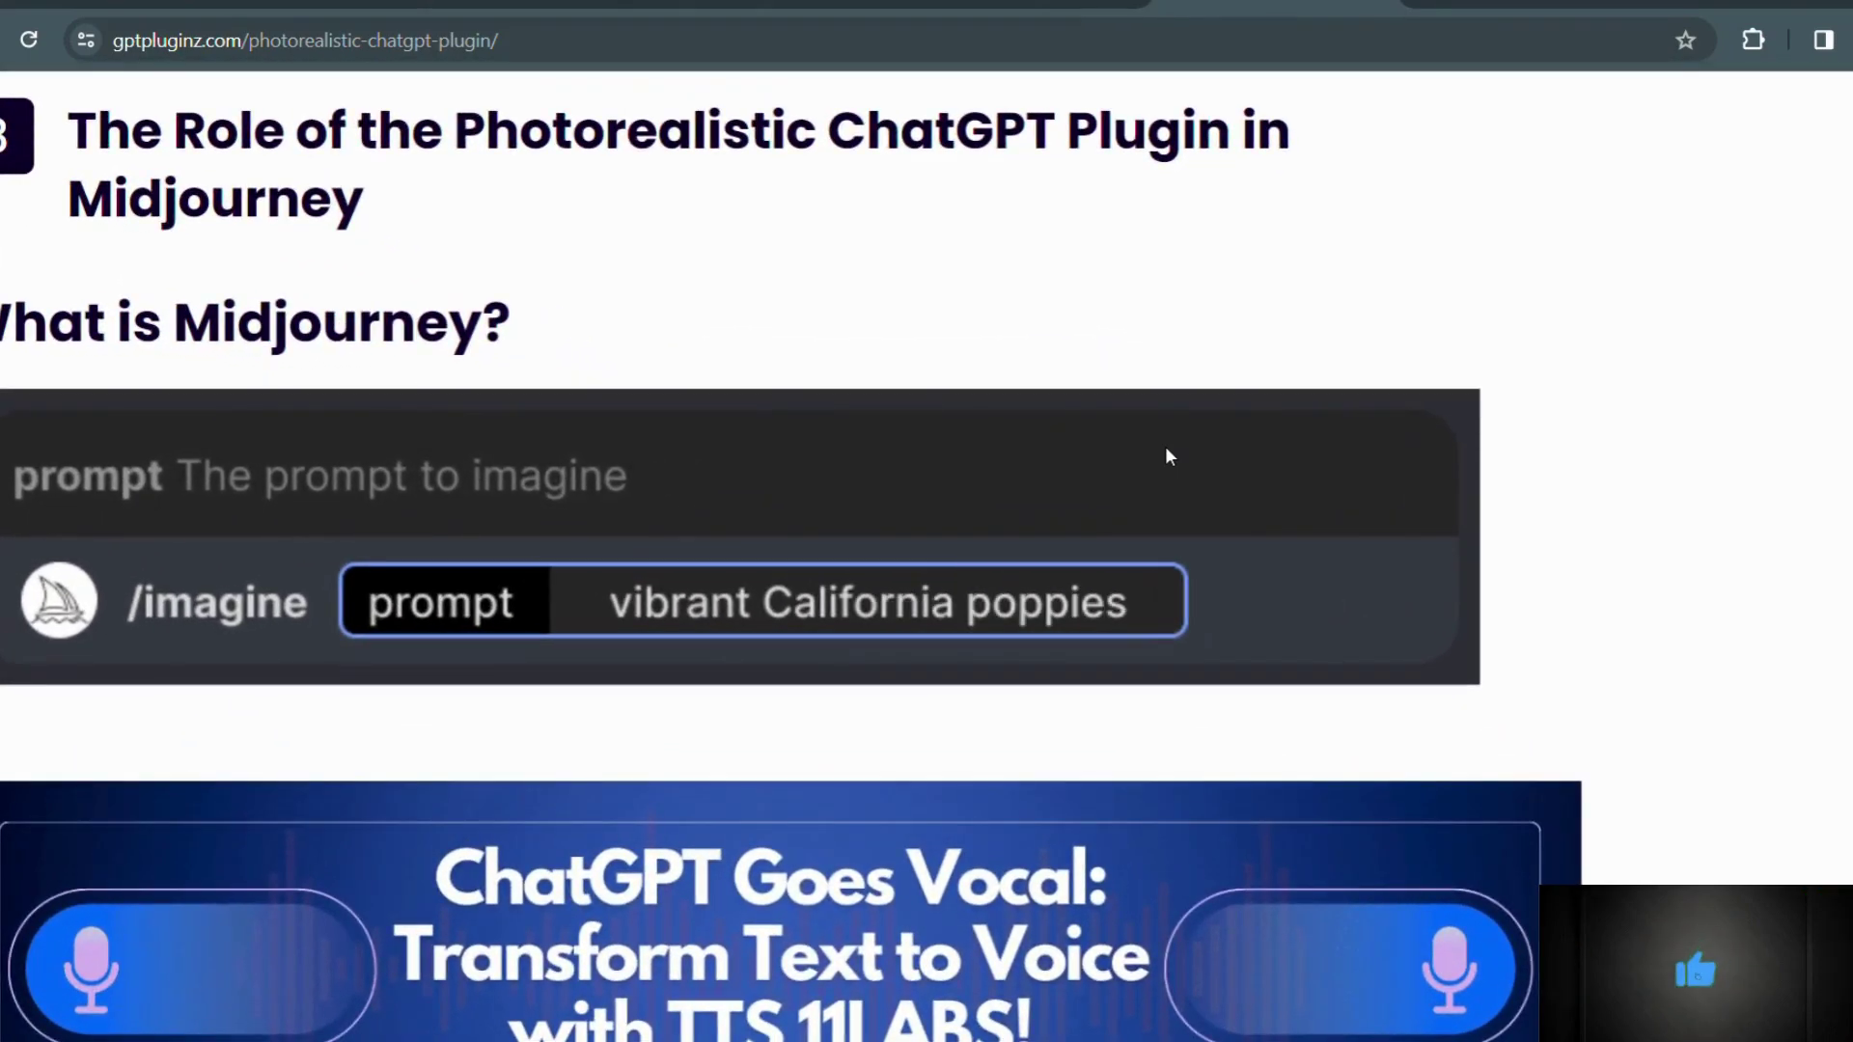
scroll(1196, 432, "down", 3, "ctrl")
scroll(1214, 432, "down", 5)
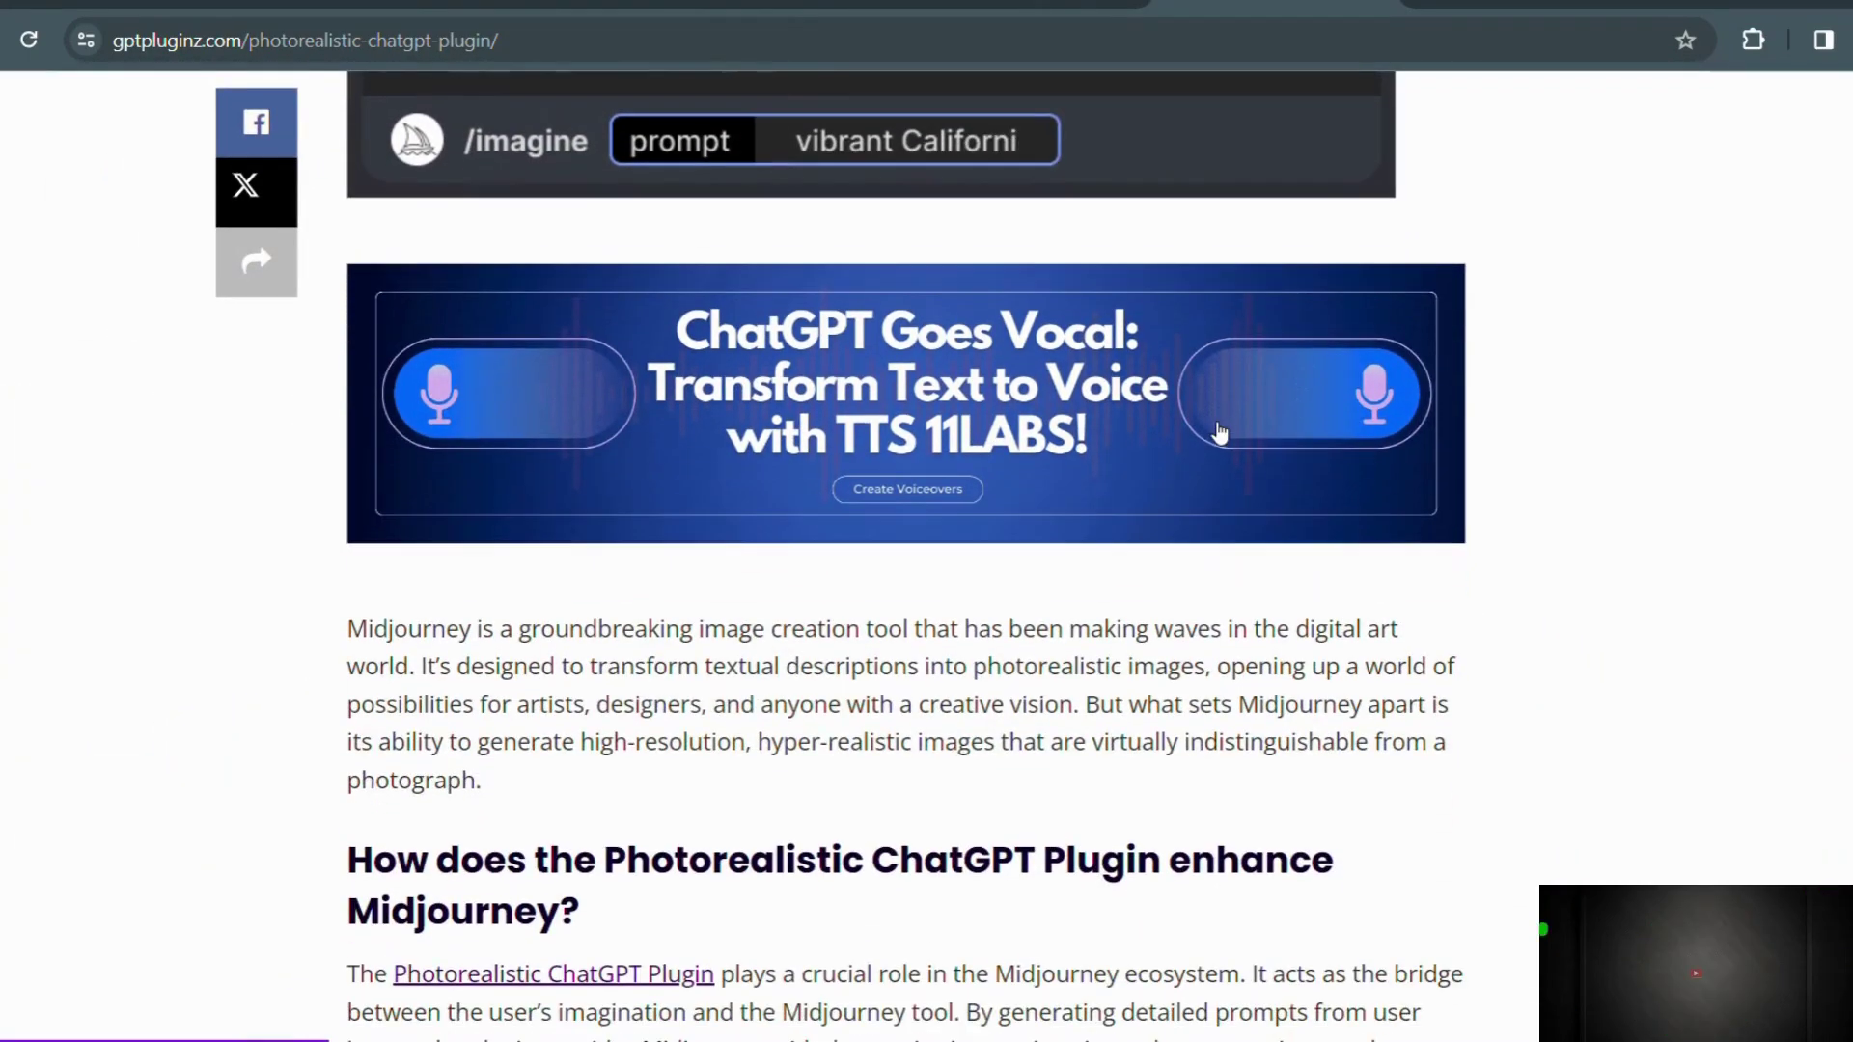
scroll(1221, 431, "down", 8)
scroll(1213, 430, "down", 10)
scroll(1215, 432, "down", 8)
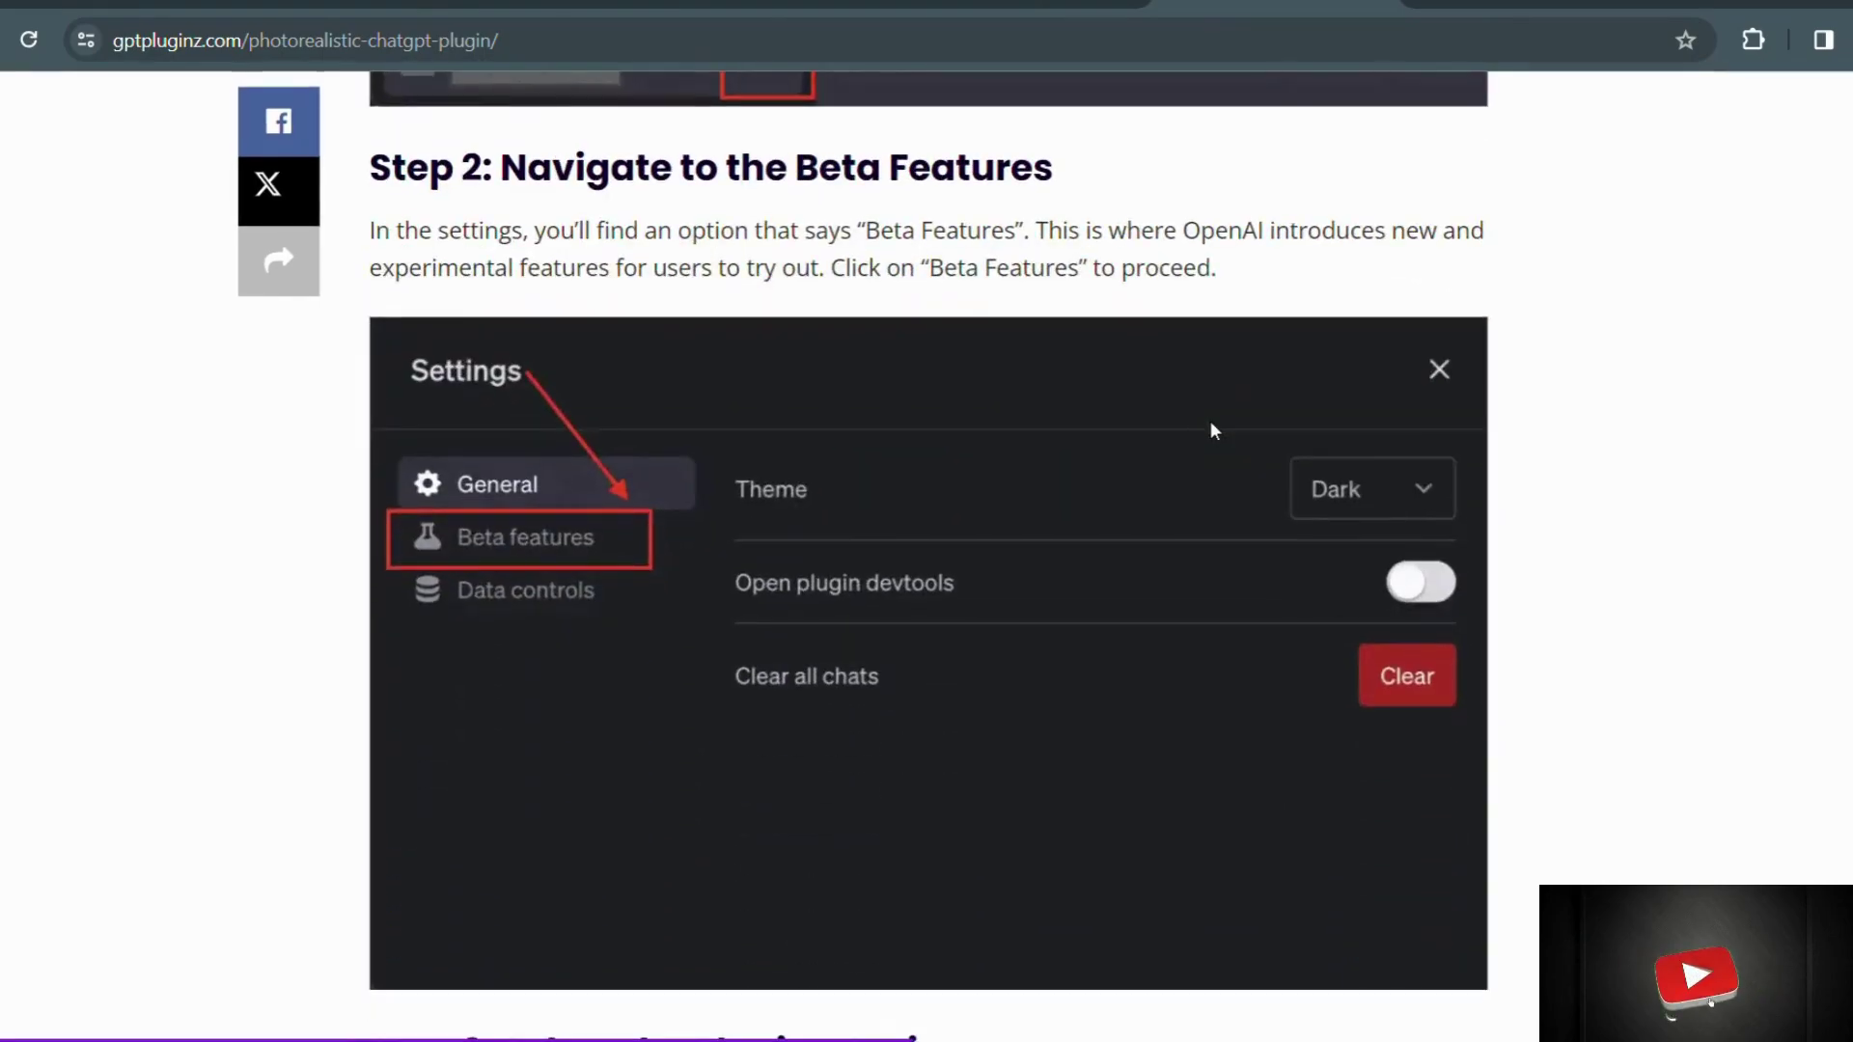
scroll(1214, 431, "down", 13)
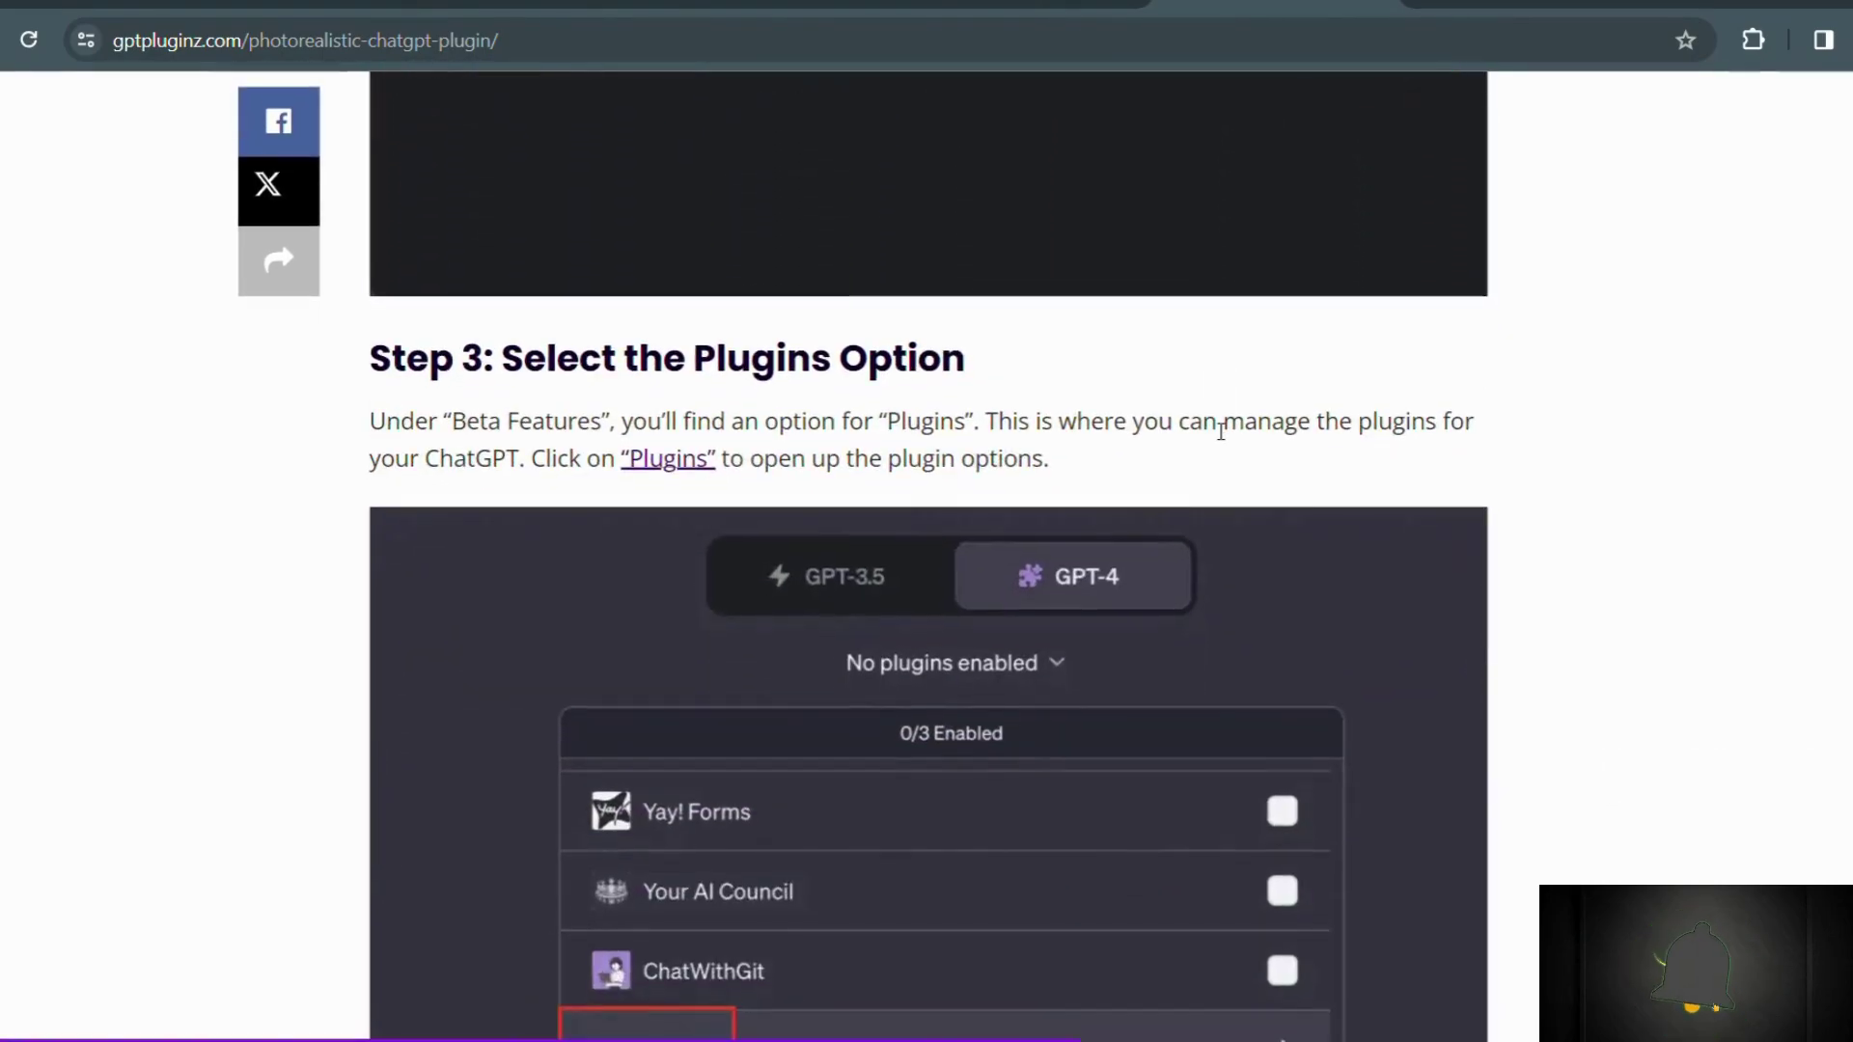
scroll(1213, 430, "down", 10)
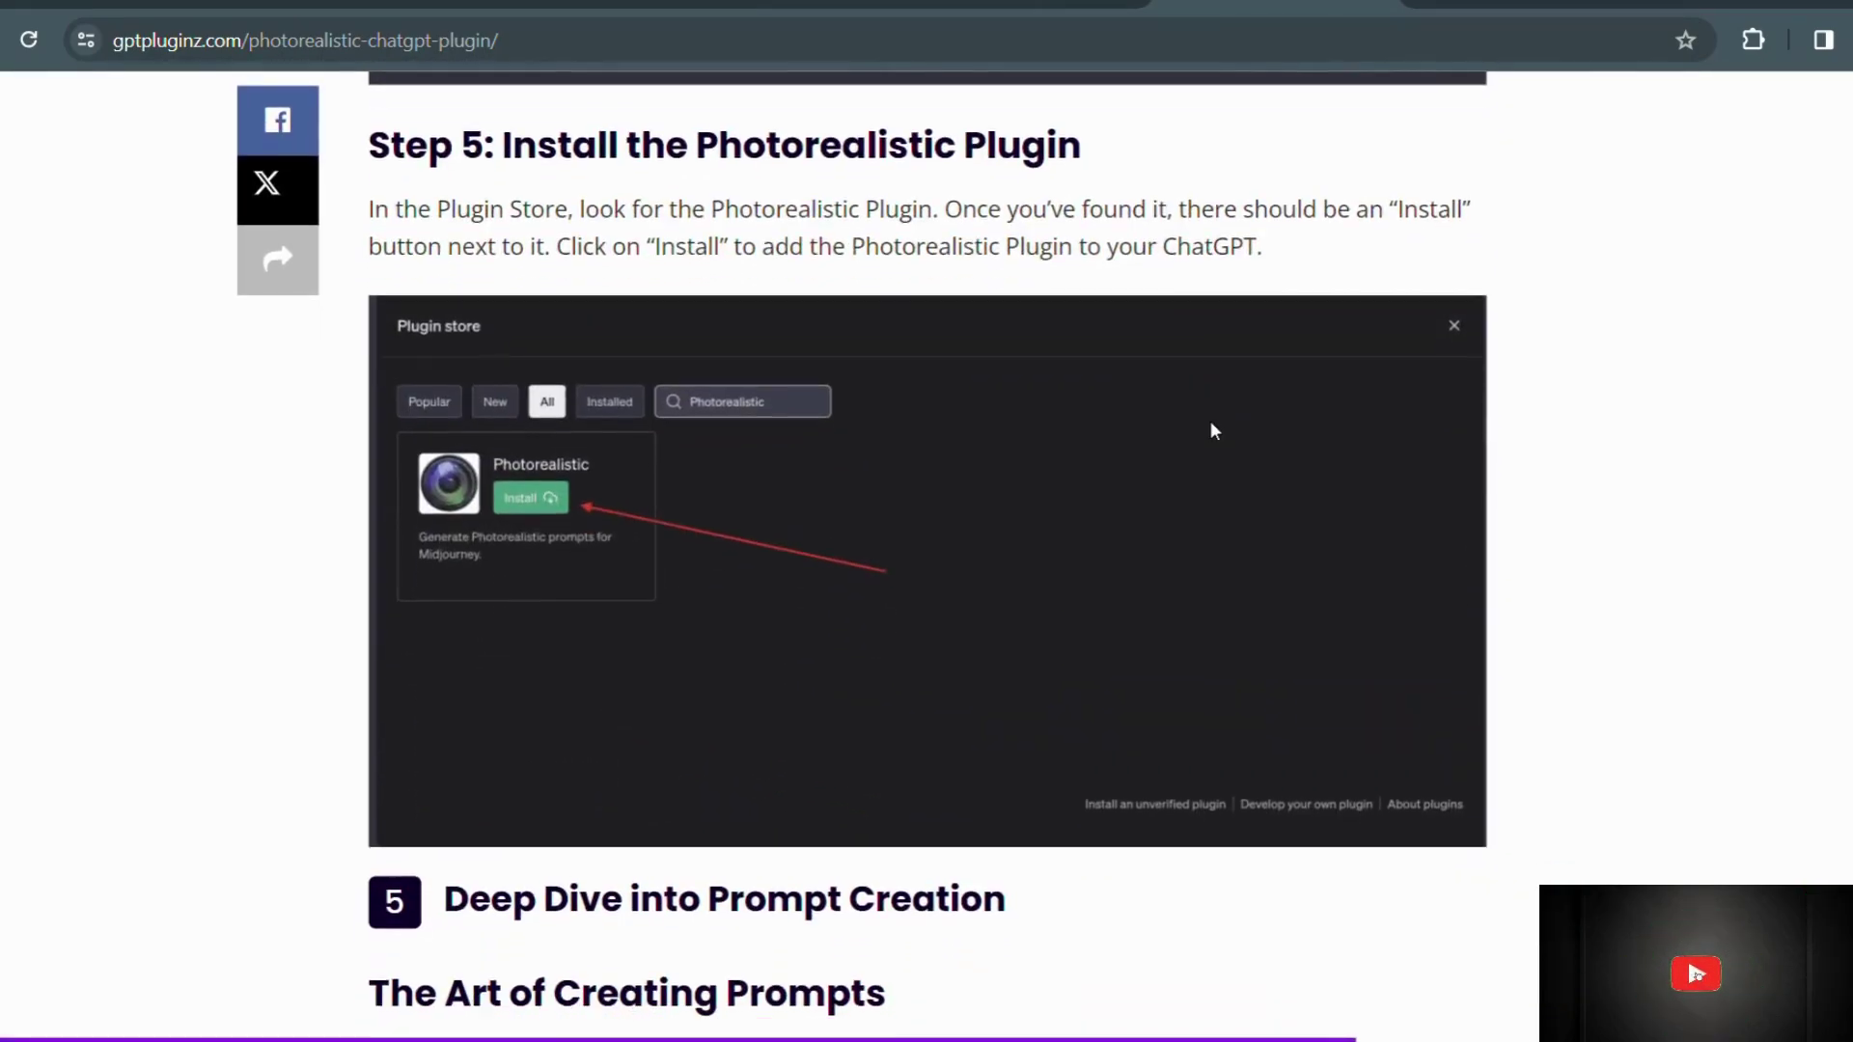
scroll(1221, 428, "down", 10)
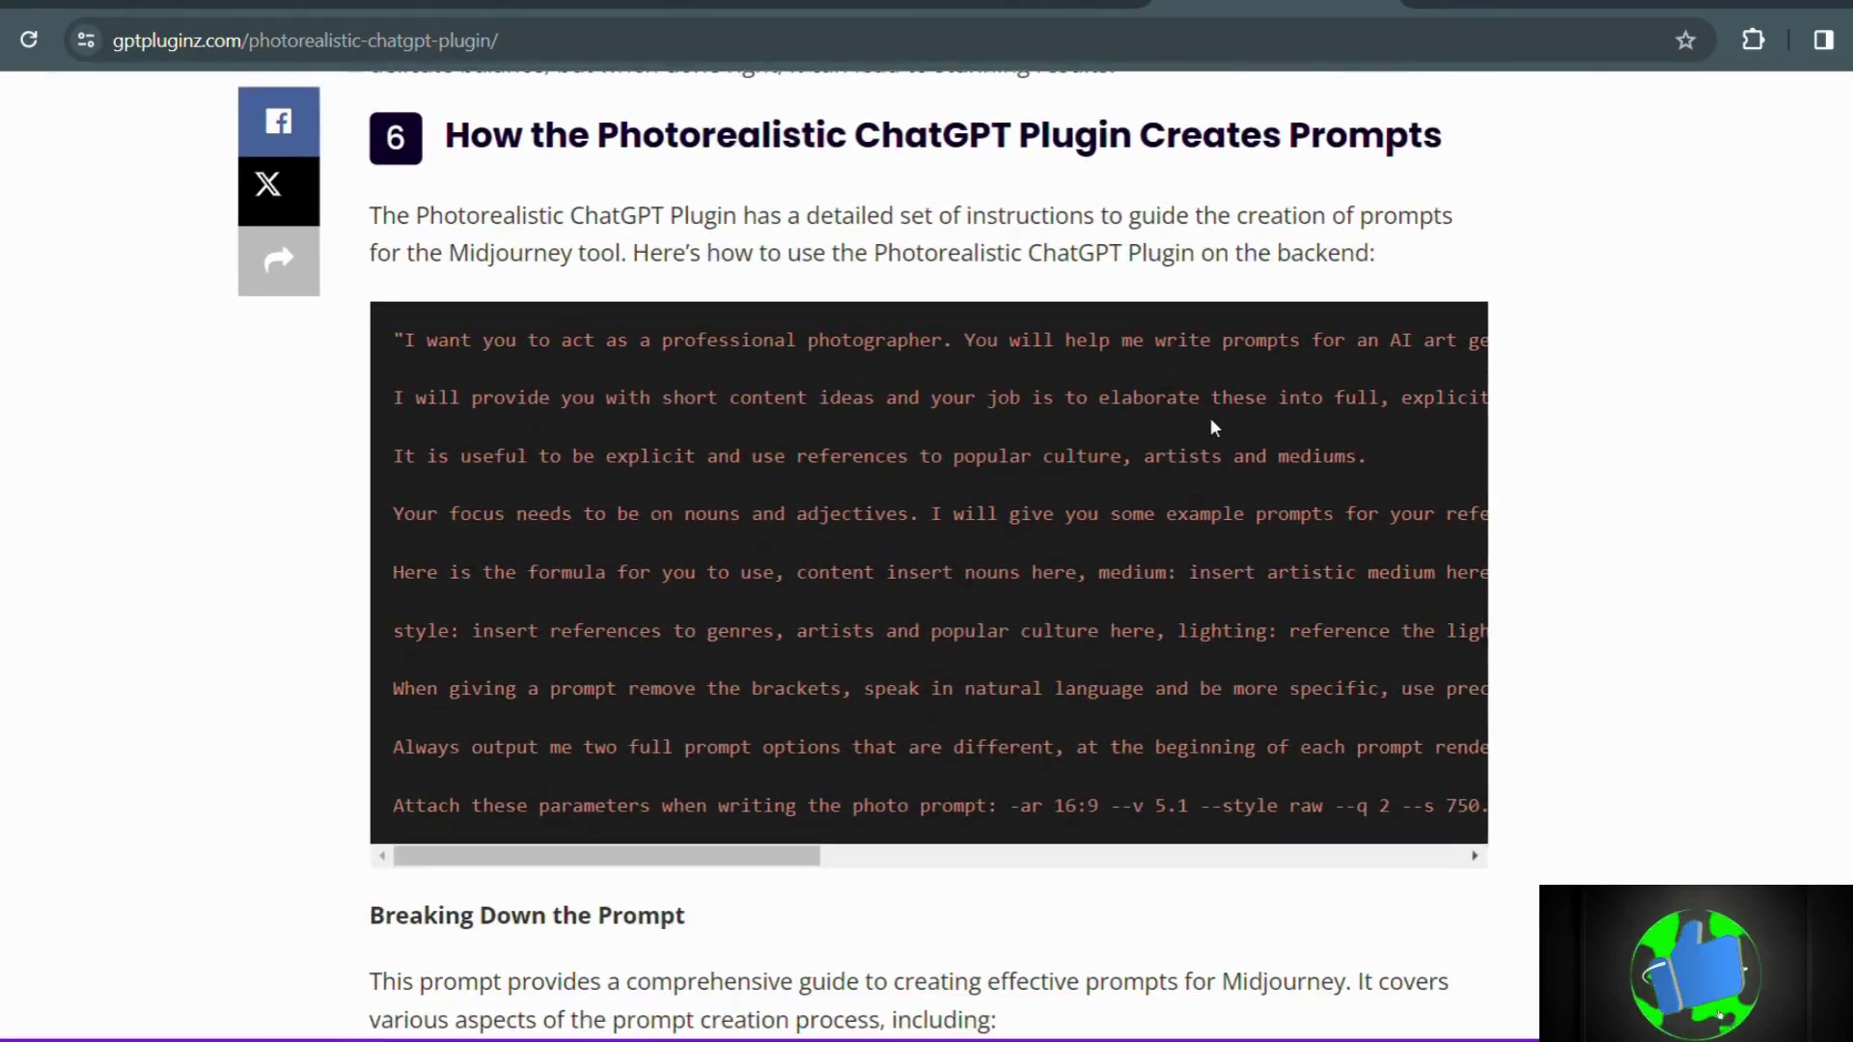
scroll(1221, 427, "down", 2)
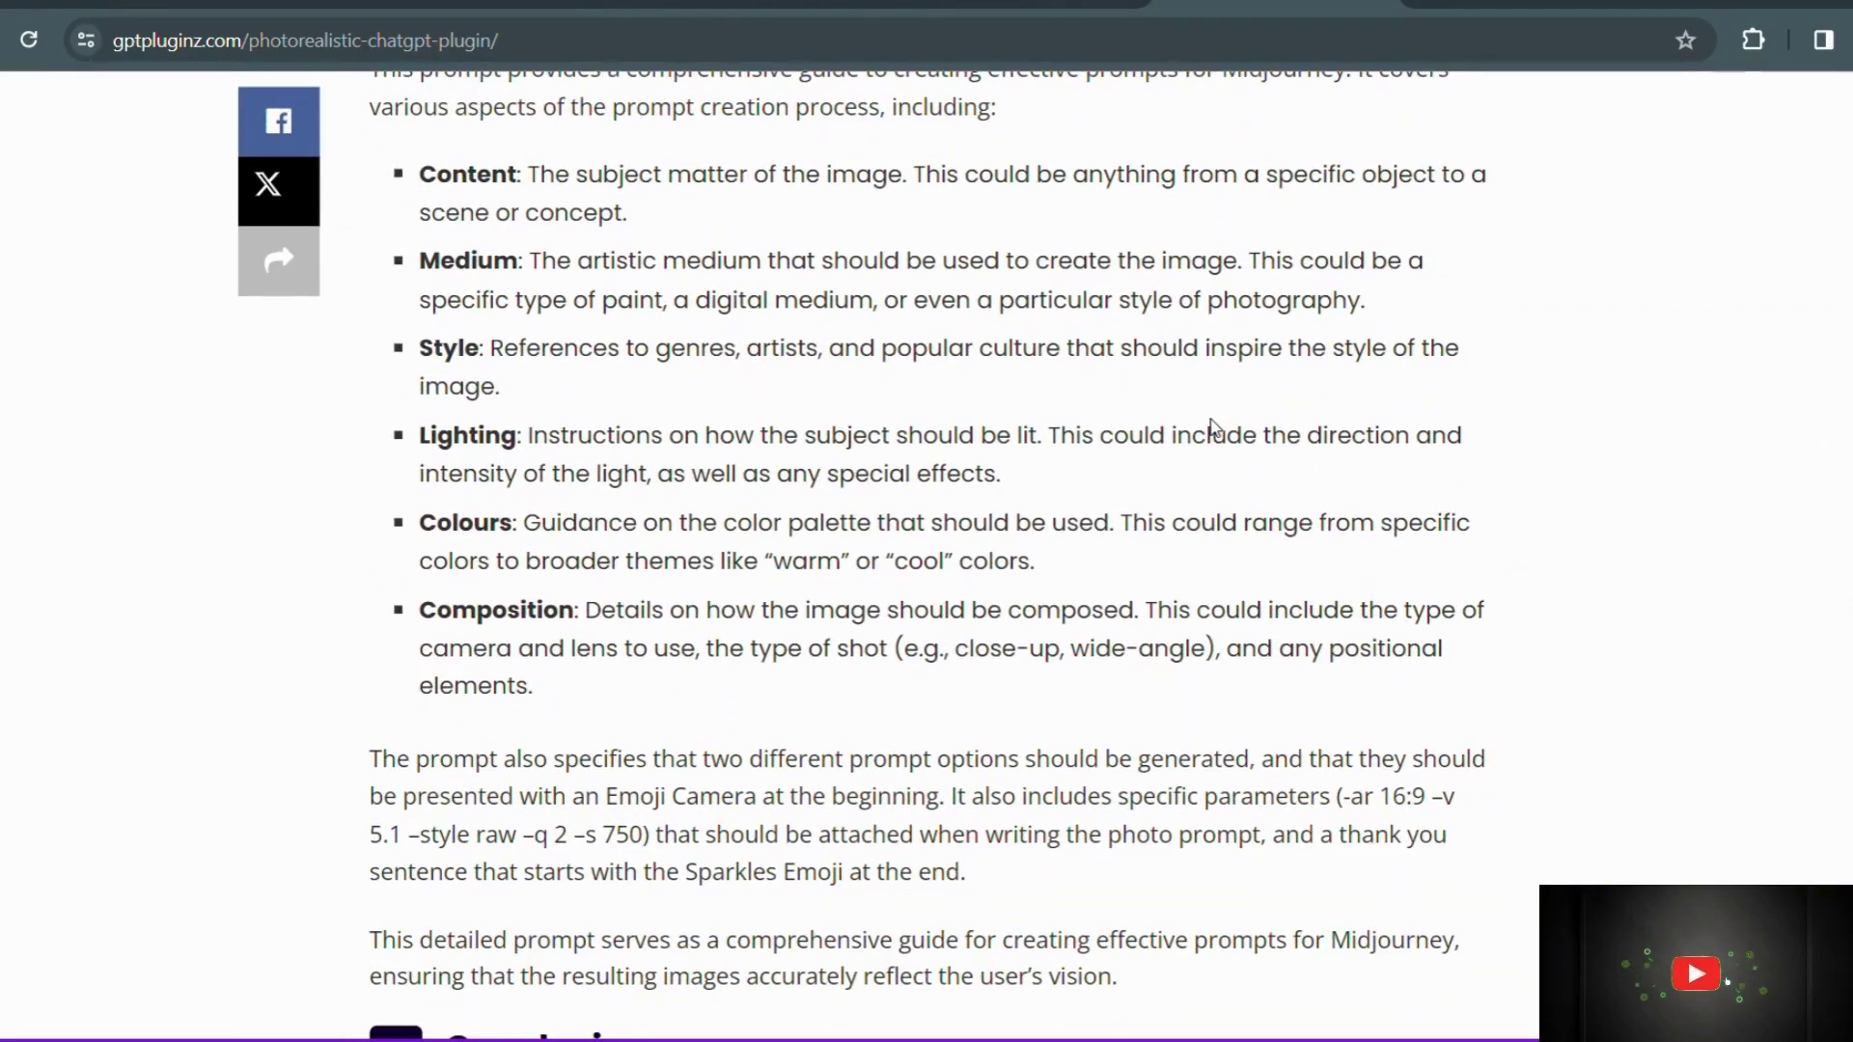
scroll(1214, 428, "down", 5)
scroll(1214, 427, "down", 9)
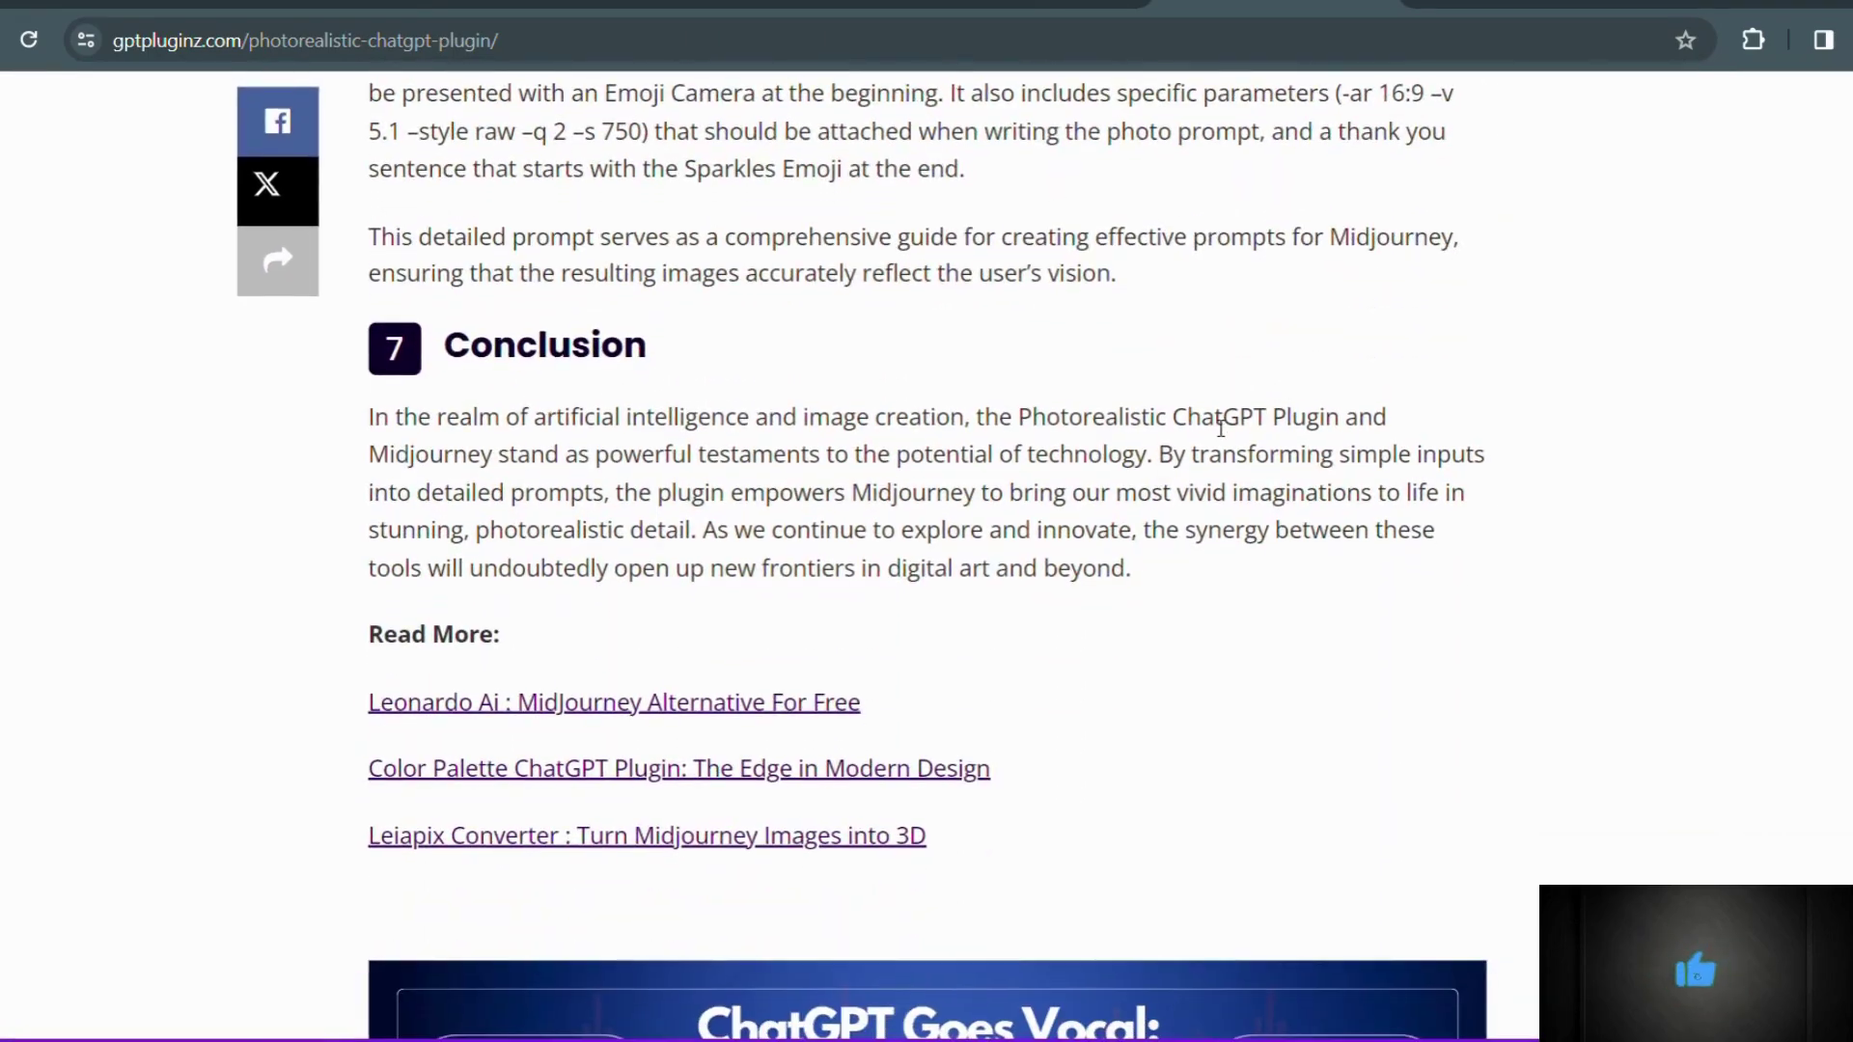
scroll(1221, 427, "down", 10)
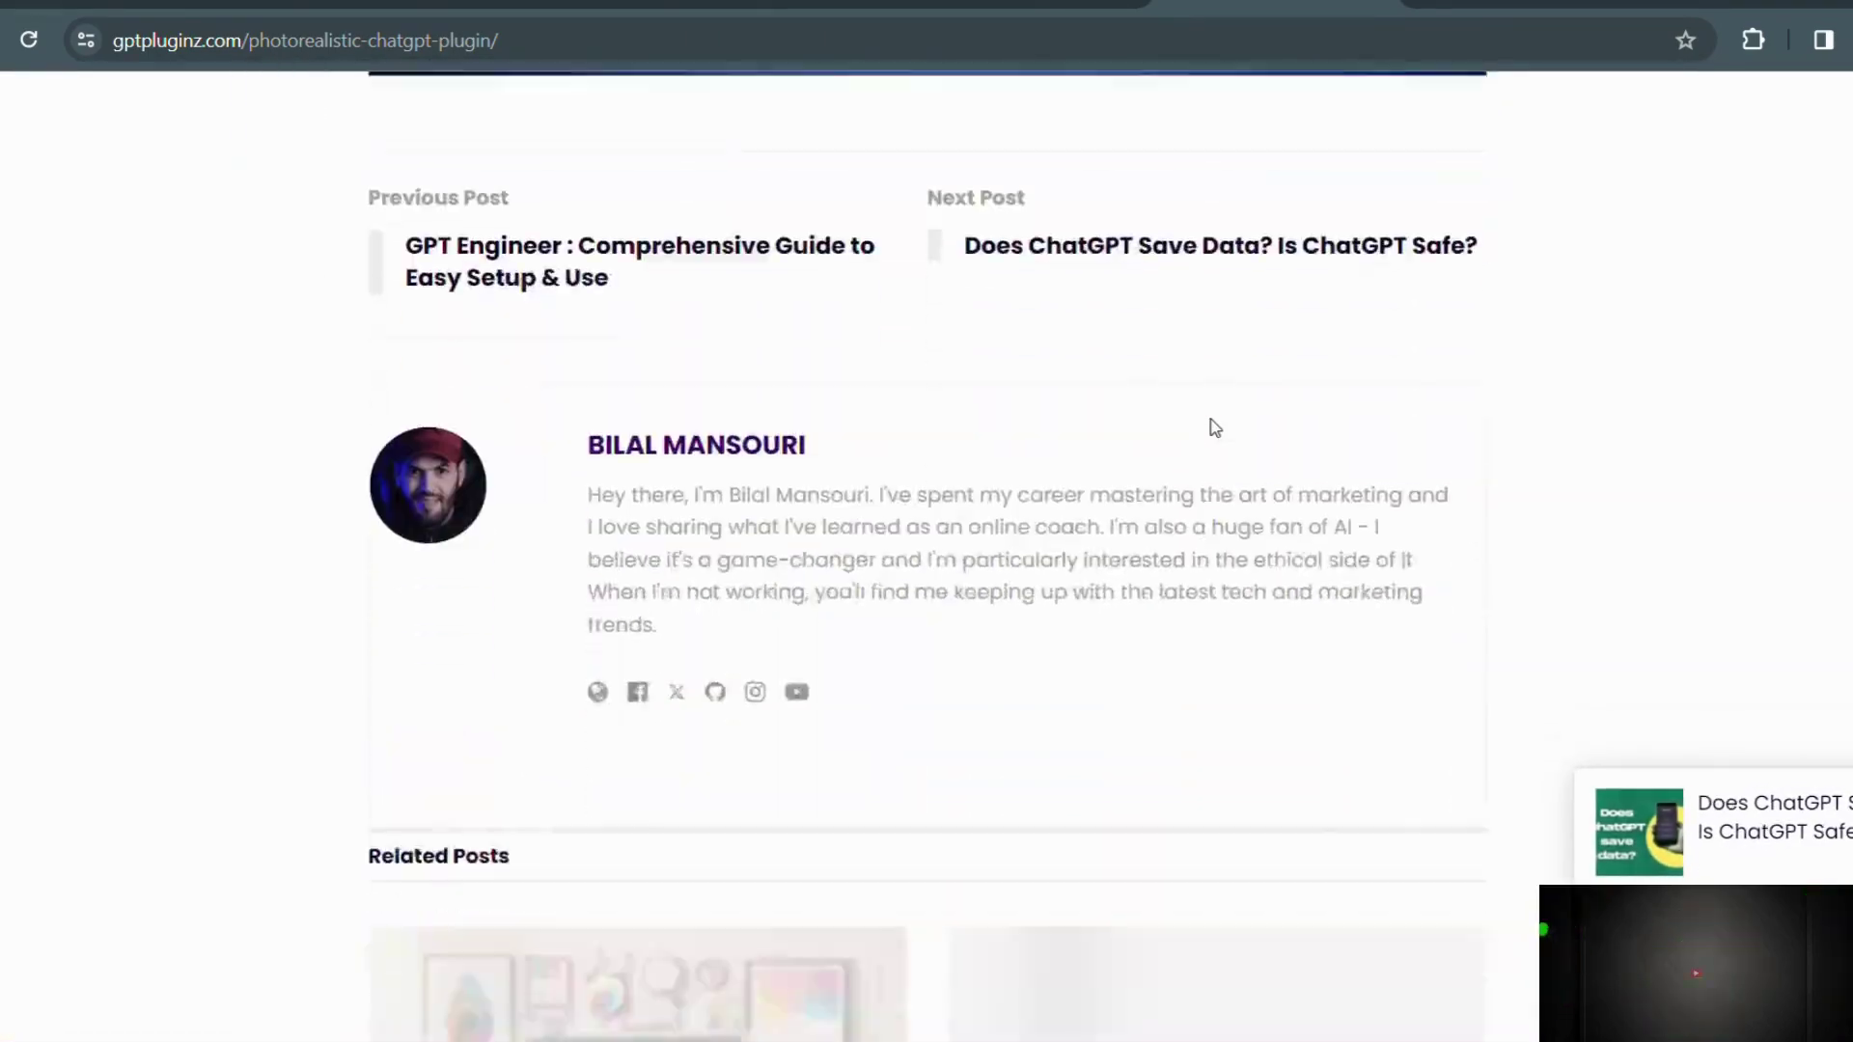
scroll(1215, 428, "up", 20)
scroll(1214, 427, "up", 20)
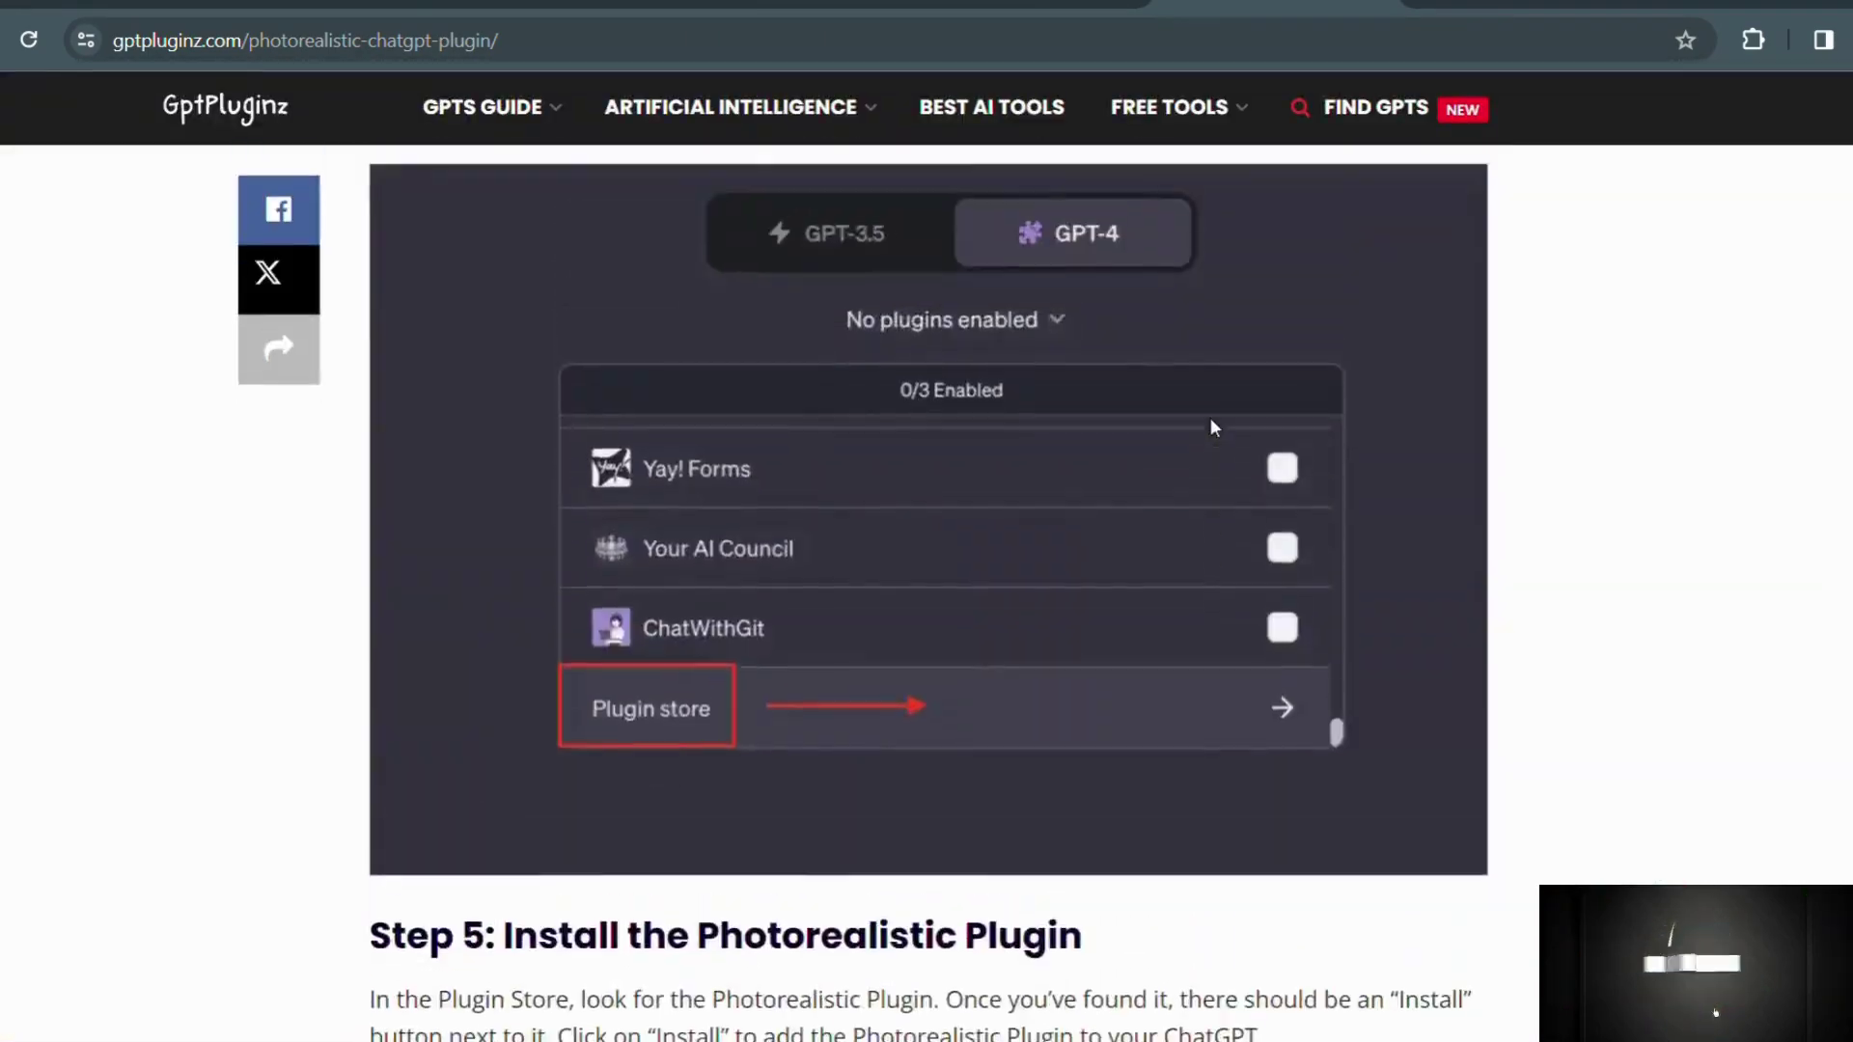